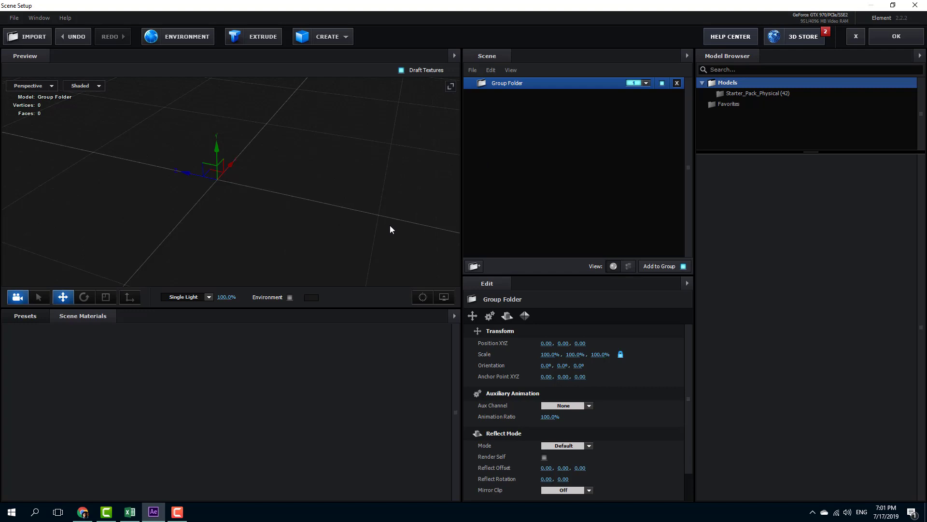
Add a Sphere Model (2160 vertices, 720 faces) from the CREATE primitives and view it in the Preview.
click(344, 37)
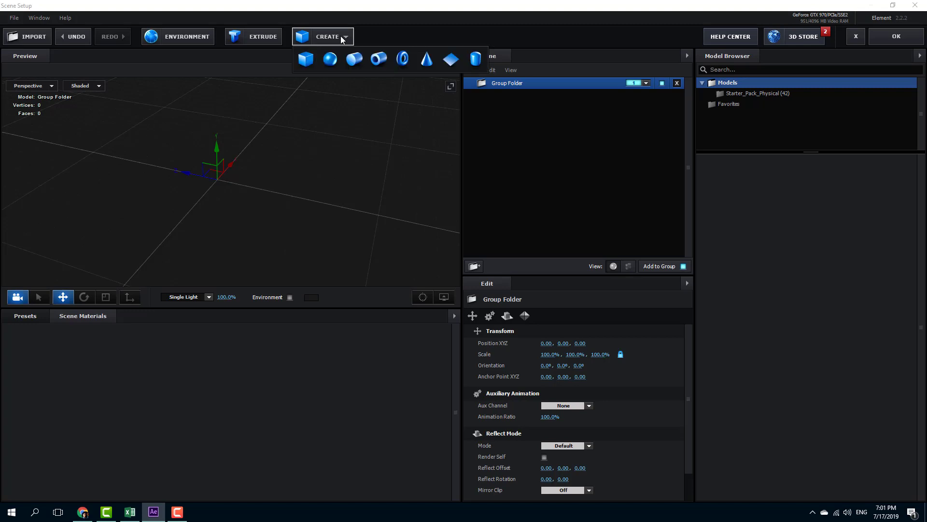
click(330, 59)
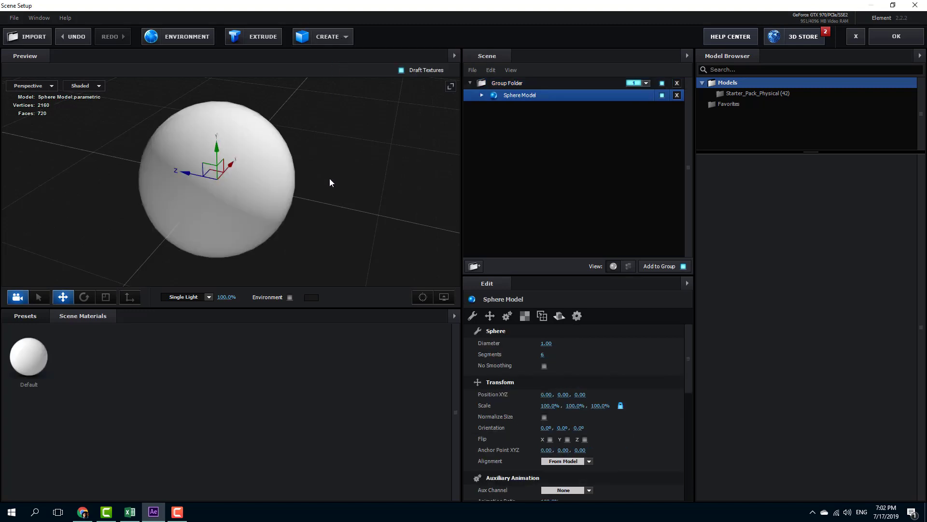
drag(399, 192, 374, 217)
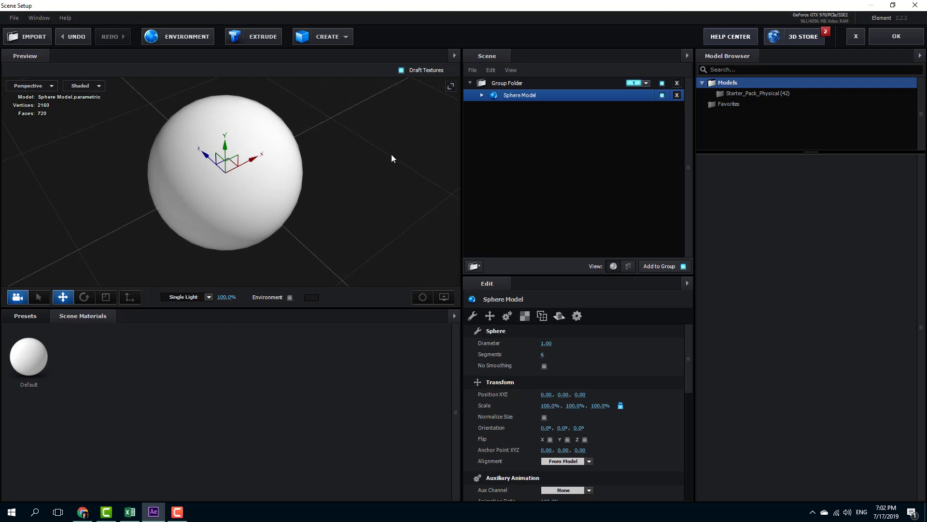
Expand Sphere Model and select its Default material to show the Edit panel properties.
click(482, 96)
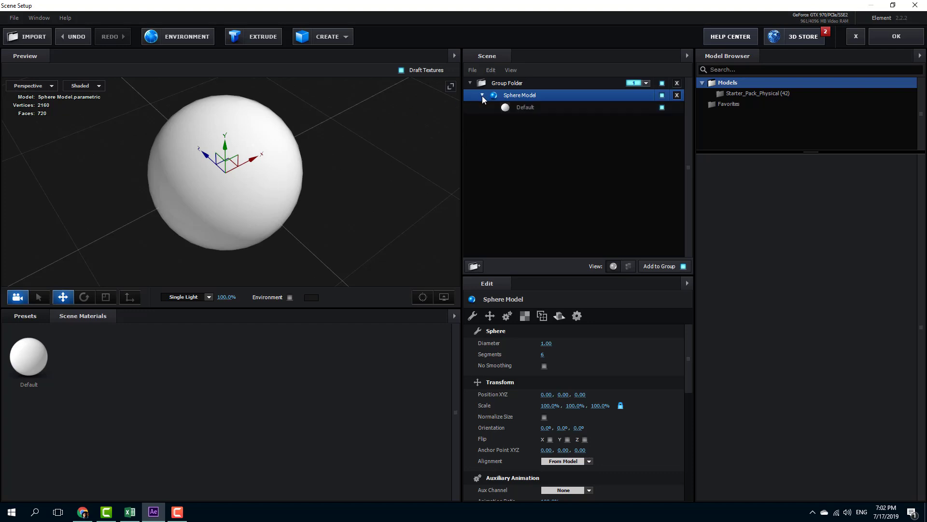
click(534, 107)
drag(399, 186, 398, 175)
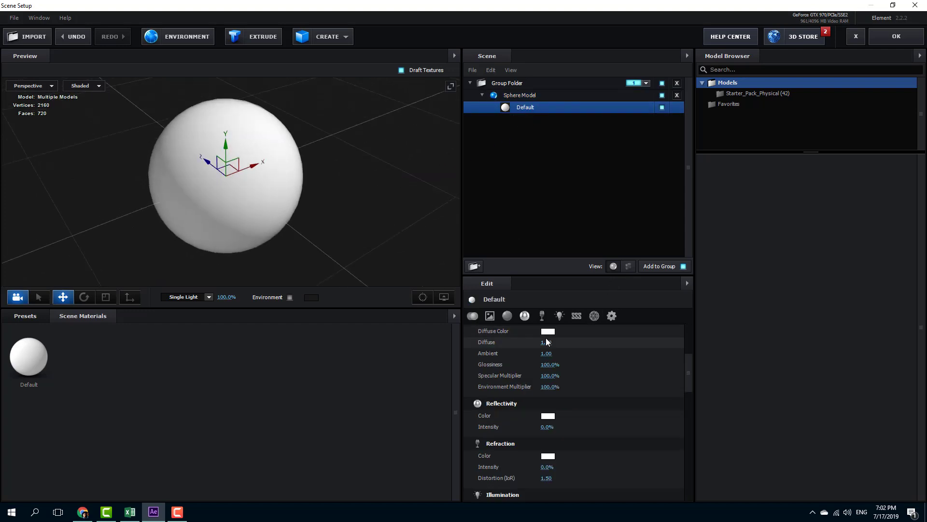
scroll(524, 412, down, 3)
scroll(523, 410, down, 1)
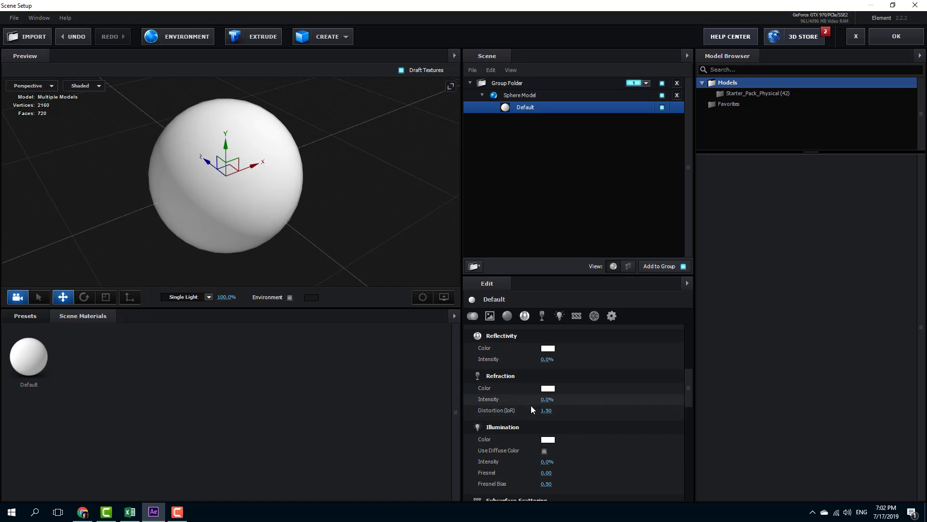
drag(686, 405, 696, 367)
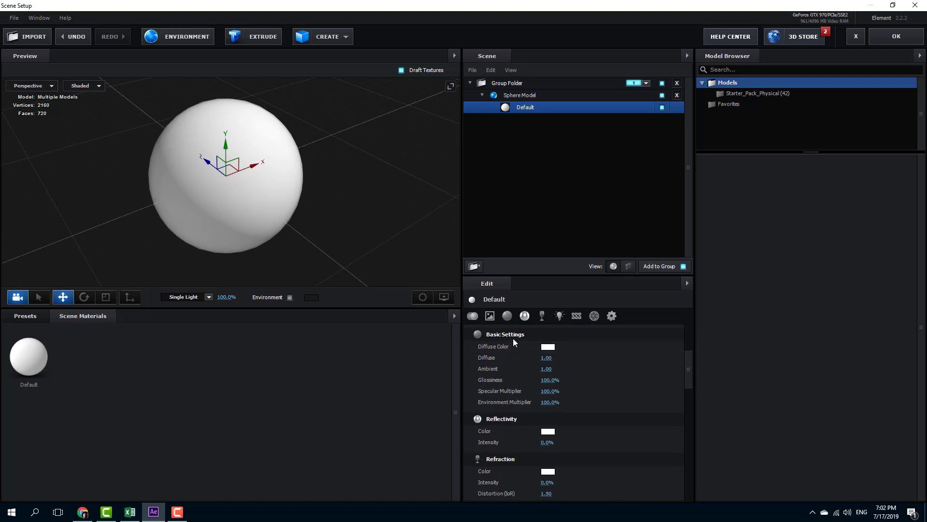
Change the Default material's Diffuse Color from white to red DE2626.
click(546, 347)
drag(546, 348, 601, 294)
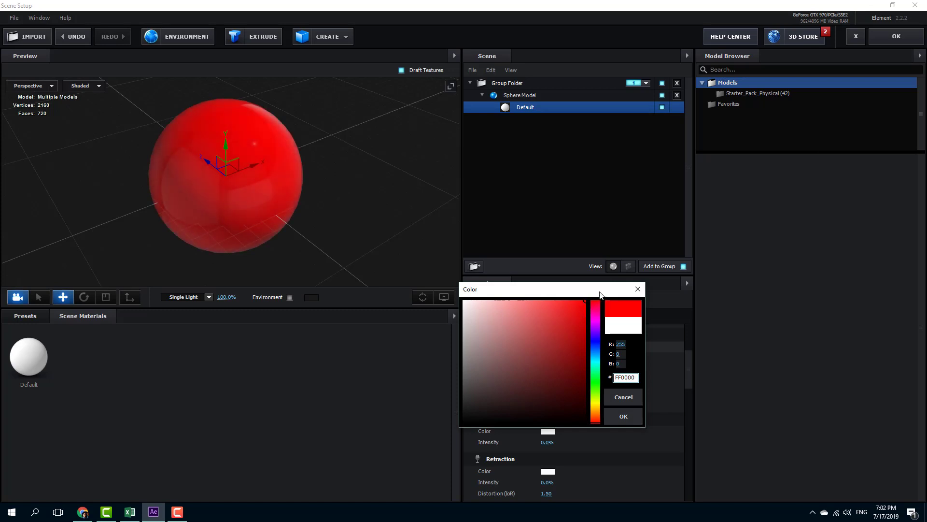
click(586, 318)
drag(593, 320, 599, 332)
click(556, 316)
click(565, 316)
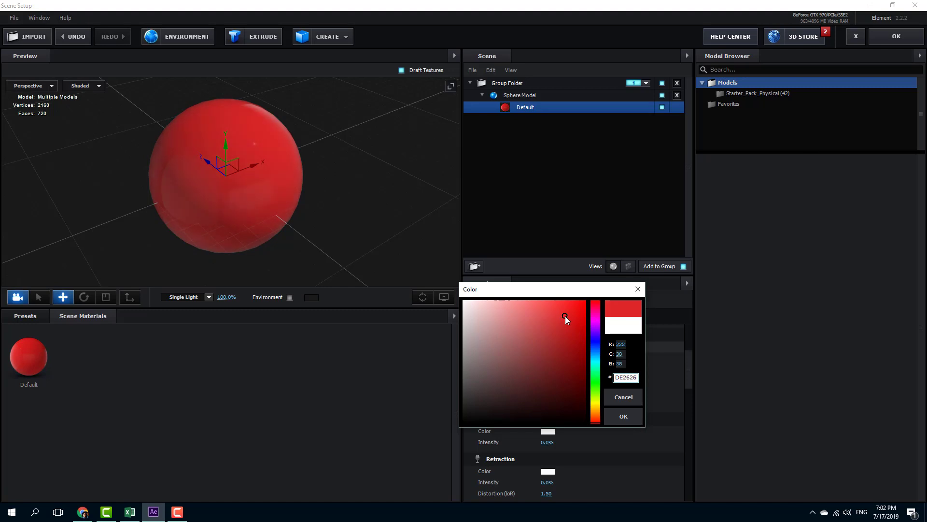
click(633, 416)
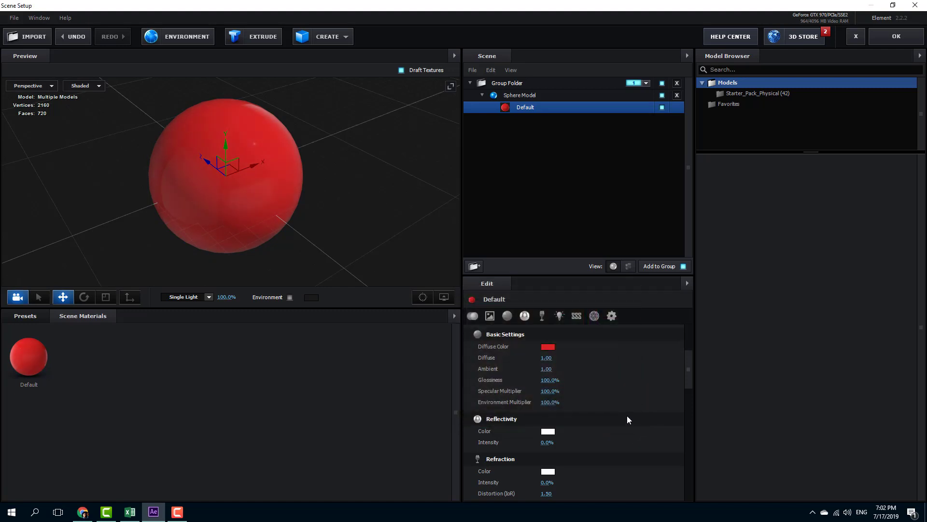
Scrub the Default material's Diffuse value from 1.00 up to 1.47.
drag(372, 241, 353, 231)
scroll(261, 204, up, 3)
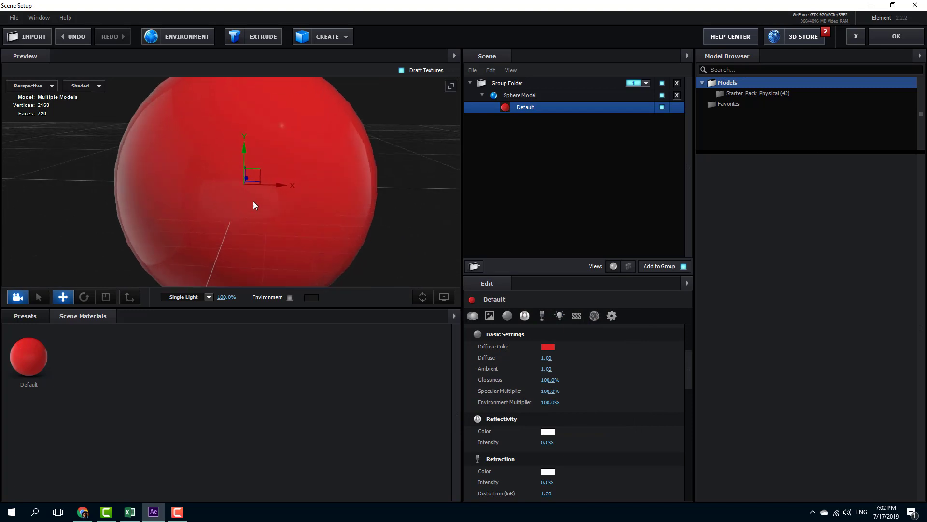
drag(231, 193, 288, 204)
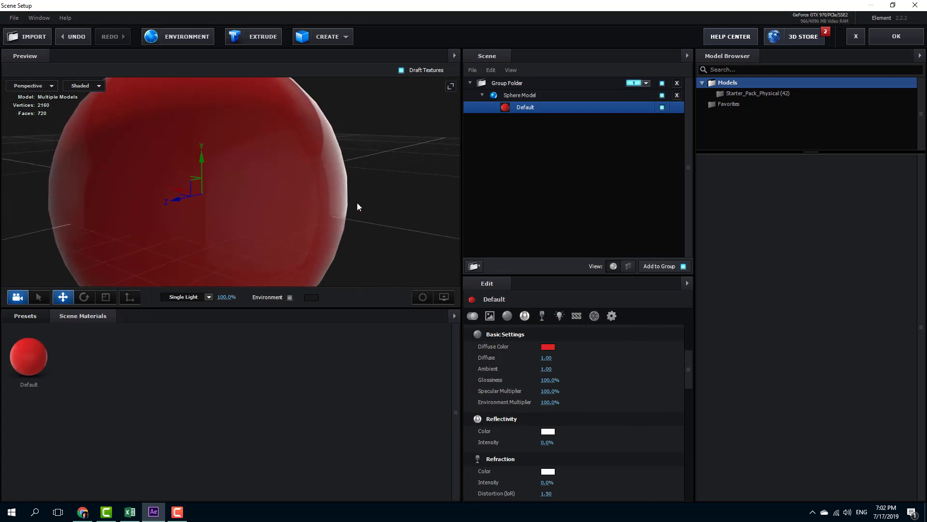
scroll(288, 204, down, 3)
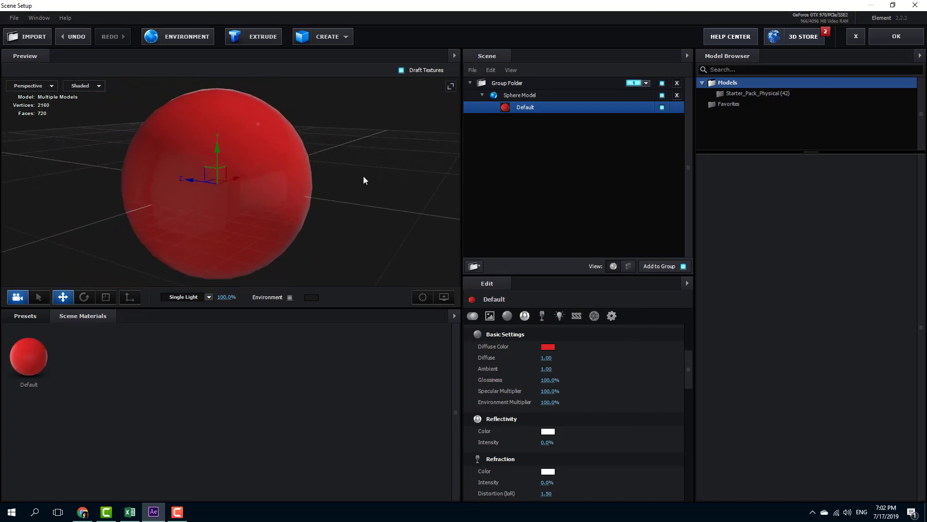
mouse_move(548, 358)
mouse_down()
mouse_move(602, 362)
mouse_move(536, 363)
mouse_move(589, 364)
mouse_move(545, 363)
mouse_move(564, 362)
mouse_up()
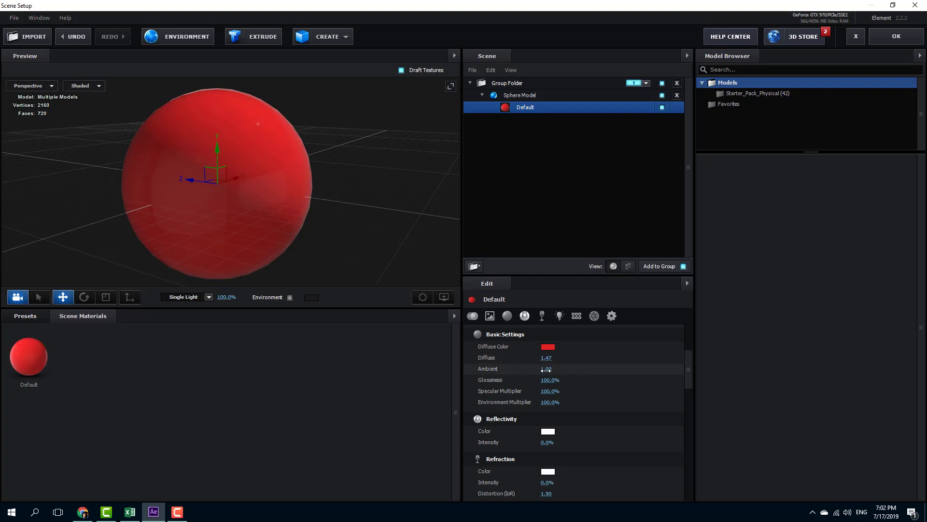
Set the material's Ambient to 1.07 and lower Glossiness to 83%.
drag(364, 269, 353, 268)
mouse_move(548, 369)
mouse_down()
mouse_move(557, 371)
mouse_move(546, 370)
mouse_up()
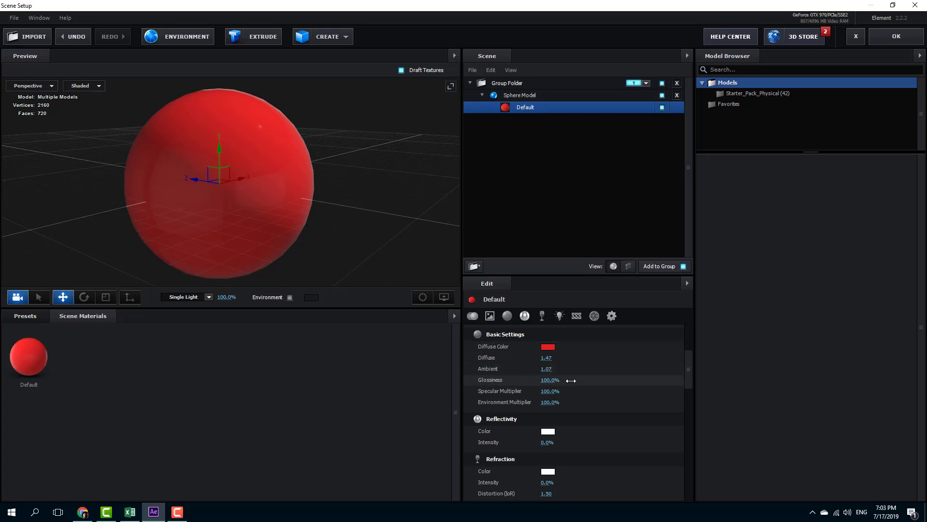
drag(569, 381, 590, 382)
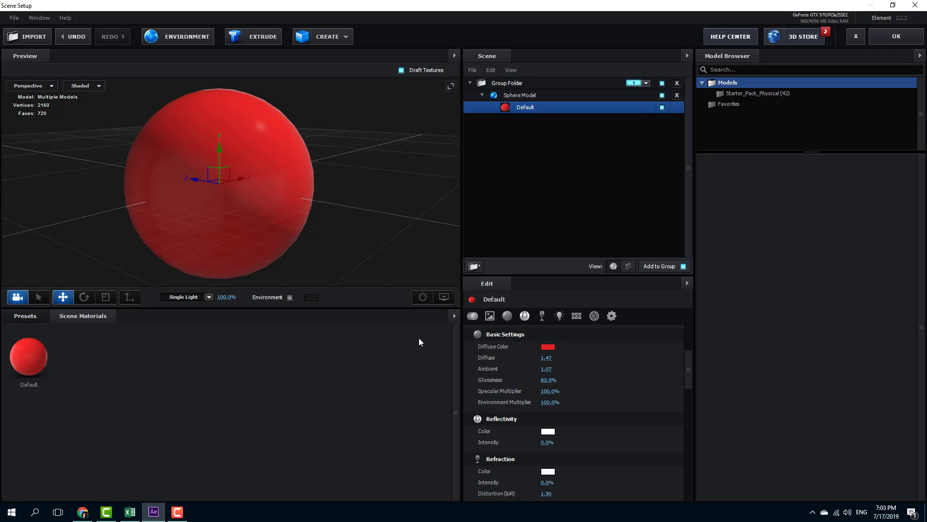
Raise the Specular Multiplier and set the Environment Multiplier to 131%.
drag(552, 393, 801, 401)
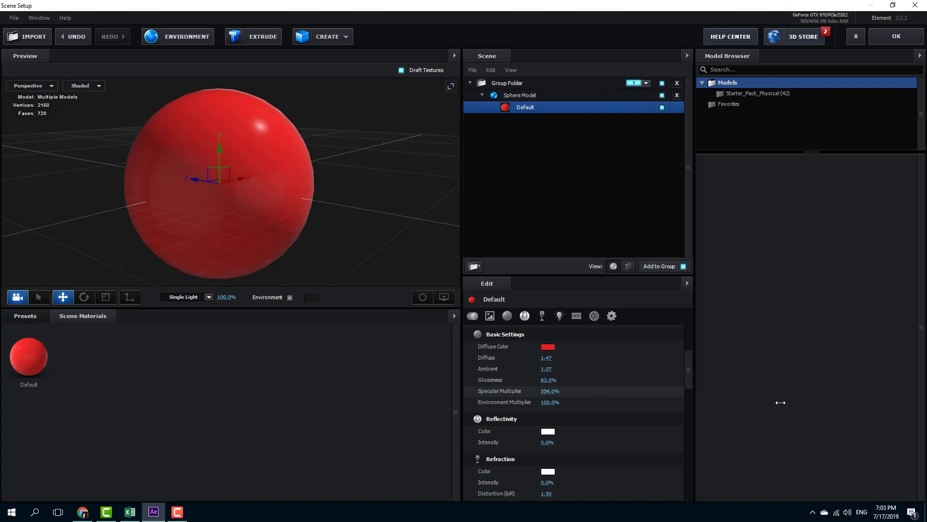
drag(312, 213, 323, 185)
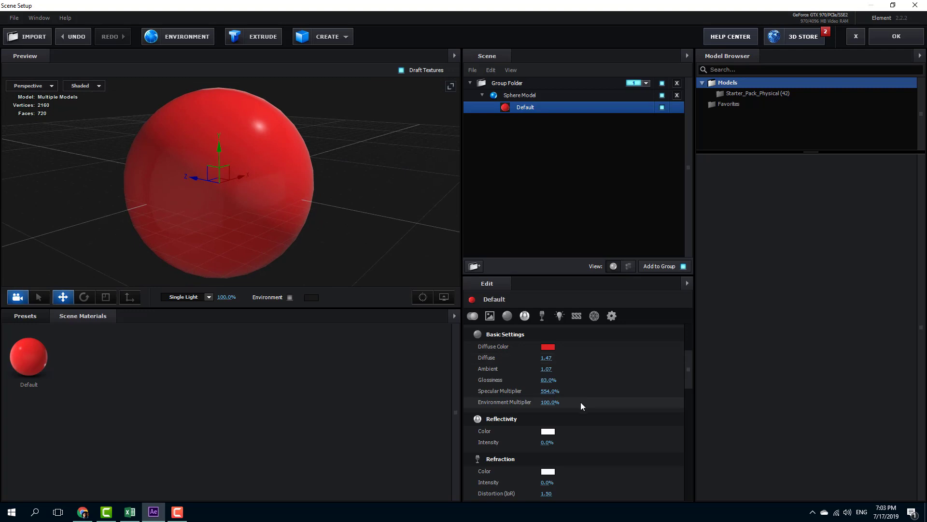
mouse_move(544, 404)
mouse_down()
mouse_move(600, 405)
mouse_move(518, 407)
mouse_move(580, 406)
mouse_up()
drag(329, 208, 338, 234)
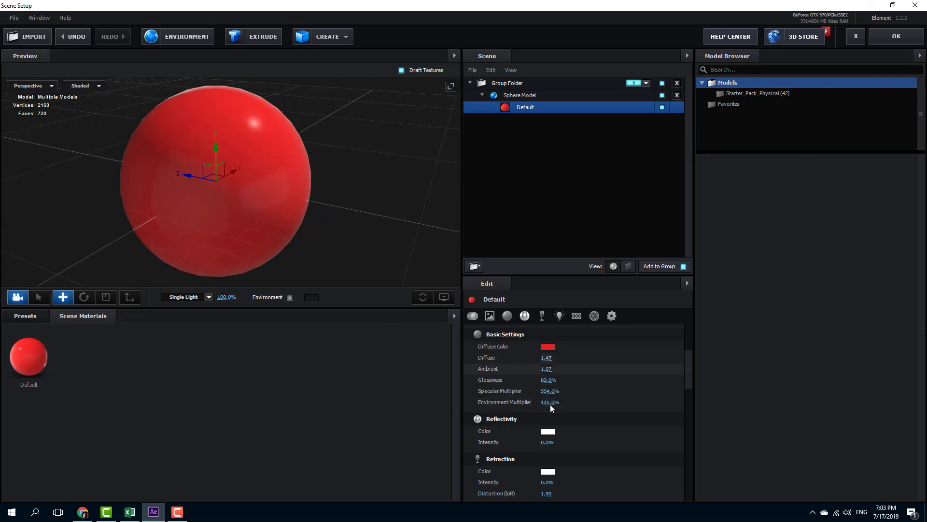
drag(370, 238, 368, 245)
scroll(368, 246, down, 2)
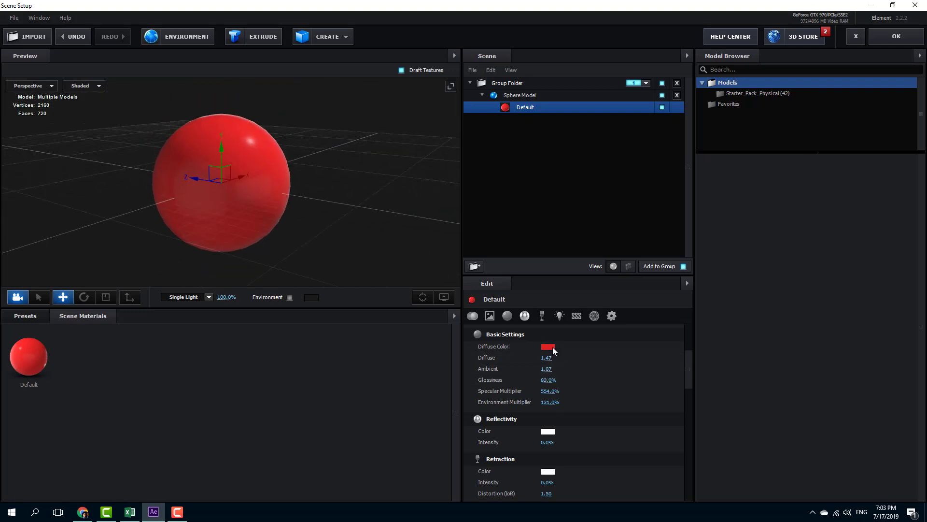
scroll(576, 420, down, 3)
scroll(316, 226, up, 1)
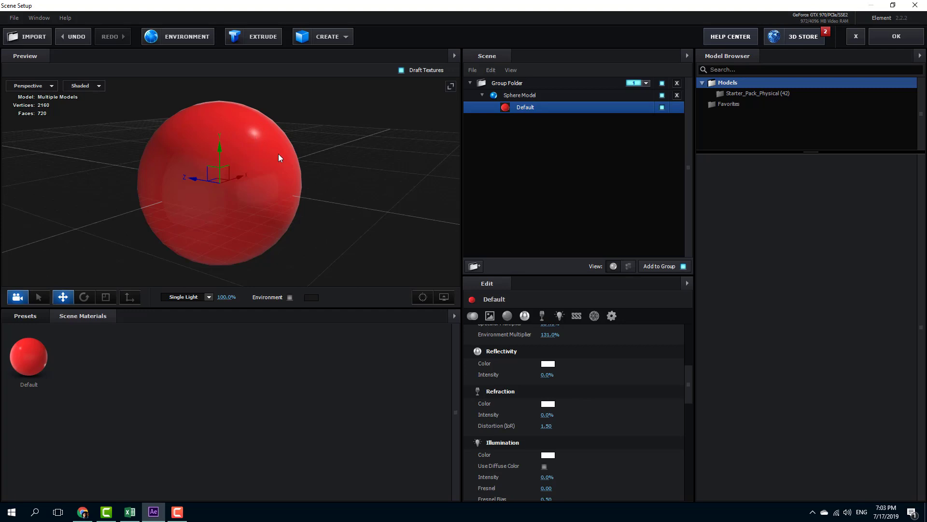
Try a light pink reflectivity colour and adjust the reflectivity intensity.
click(549, 366)
drag(580, 331, 508, 315)
click(628, 433)
drag(547, 375, 559, 377)
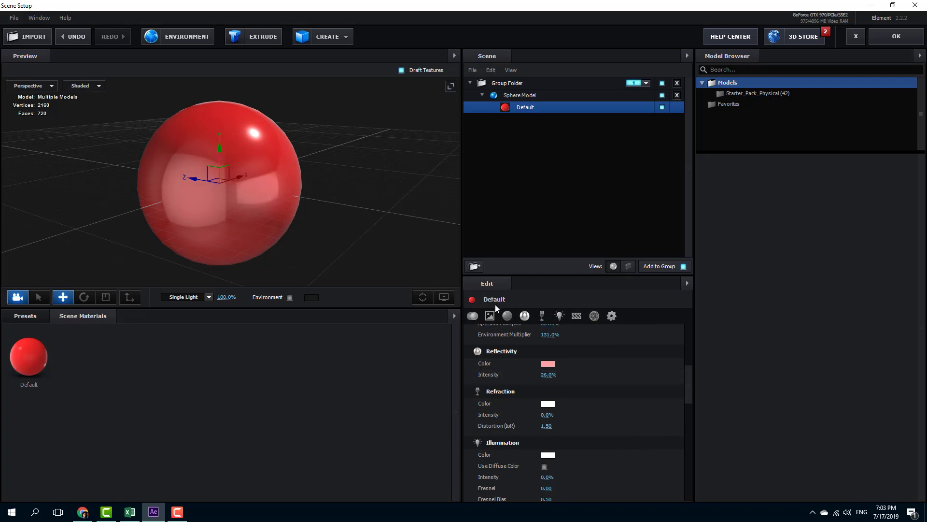
Change the Reflectivity Color to blue 00AEFF, keeping Intensity at 100%.
click(548, 364)
drag(549, 363, 598, 301)
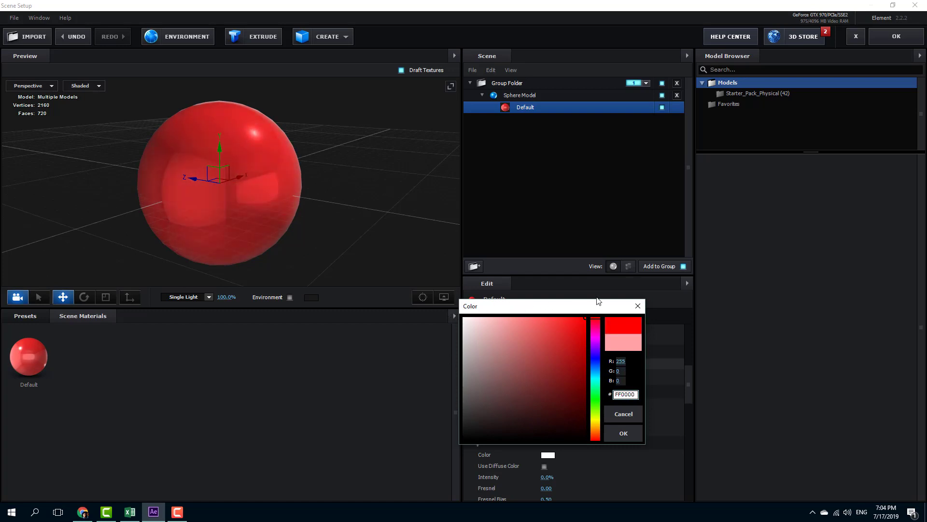
drag(599, 341, 602, 375)
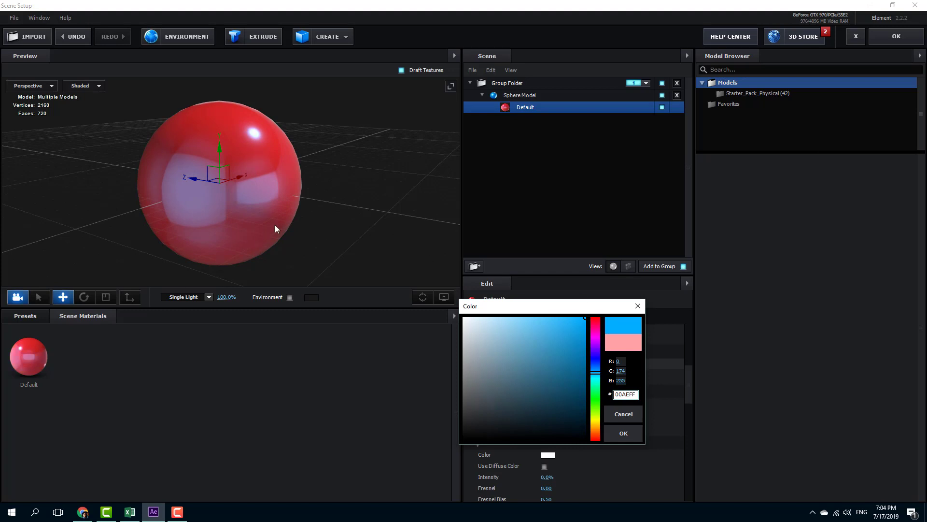
click(627, 435)
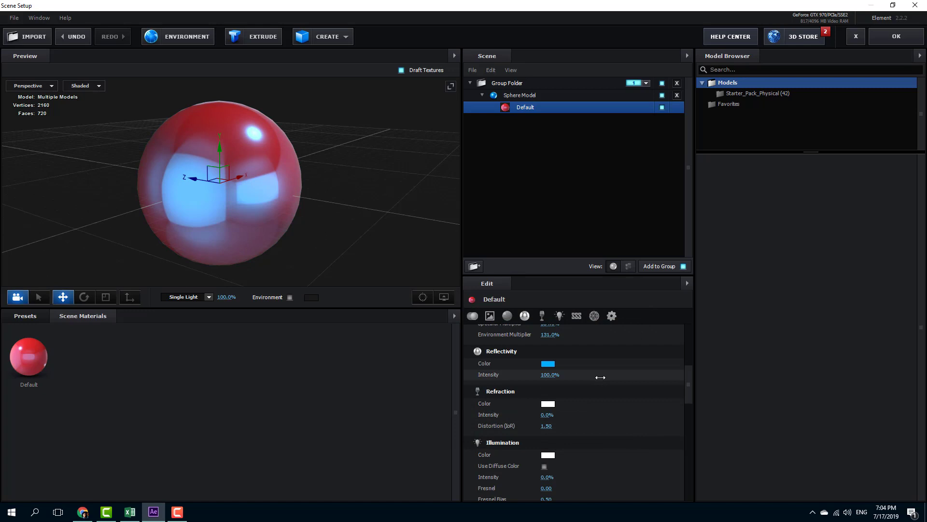
Lower Reflectivity Intensity to 14% and lighten the reflection colour to pale blue 4CCAFF.
drag(601, 377, 551, 379)
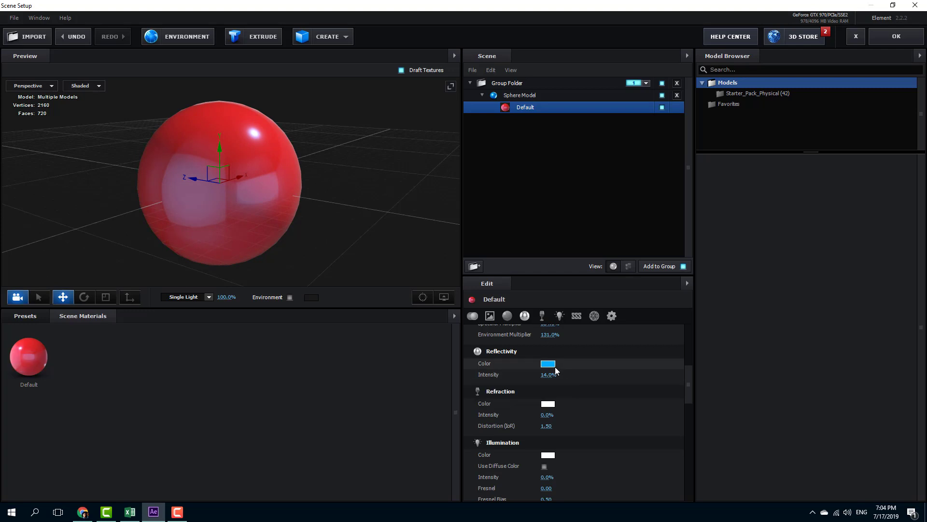
click(548, 363)
drag(541, 314, 623, 328)
drag(599, 418, 600, 376)
mouse_move(553, 354)
mouse_down()
mouse_move(538, 317)
mouse_move(549, 316)
mouse_up()
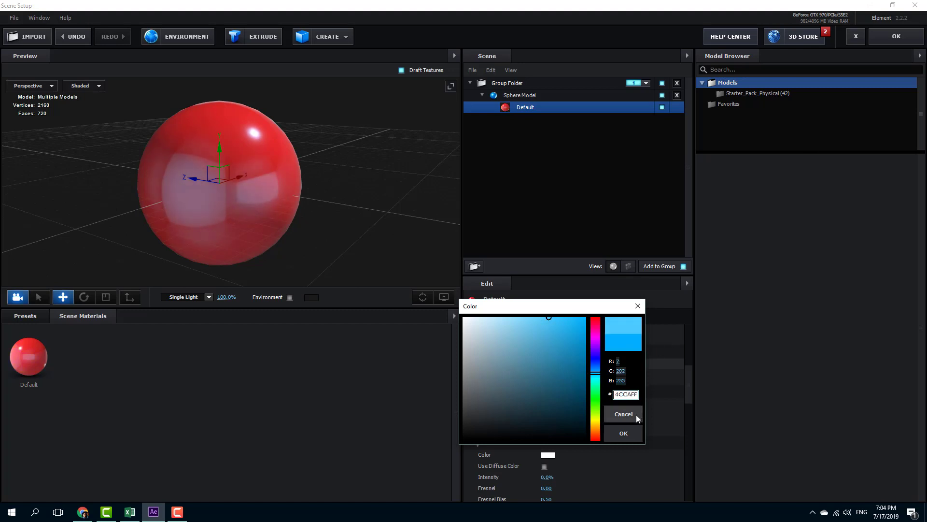
click(623, 433)
drag(411, 227, 327, 165)
Scrub the Environment Multiplier down from 131% to about 54%.
scroll(543, 395, up, 3)
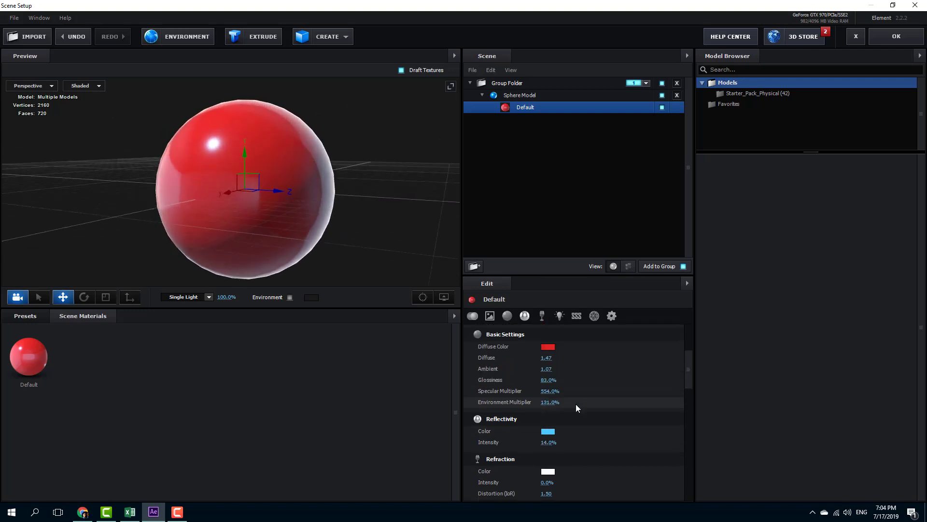
drag(553, 403, 524, 409)
drag(416, 270, 460, 246)
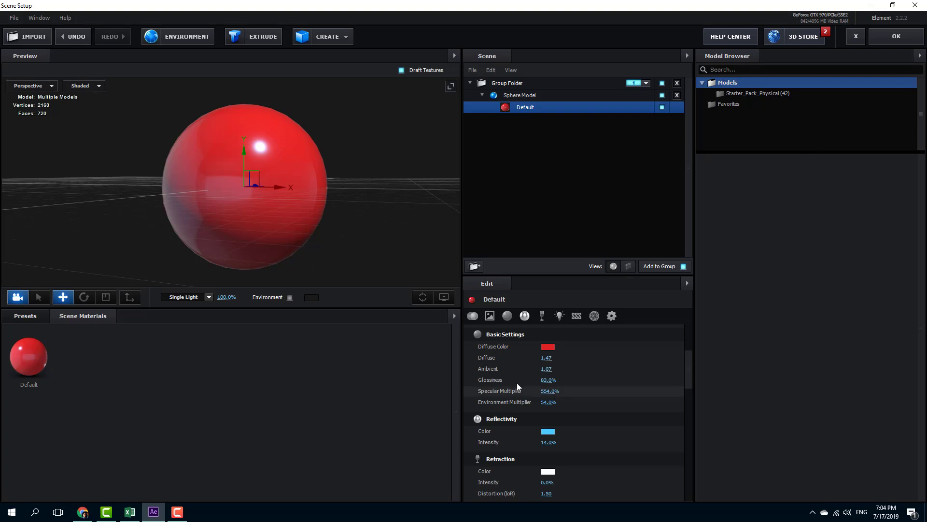
drag(685, 358, 690, 377)
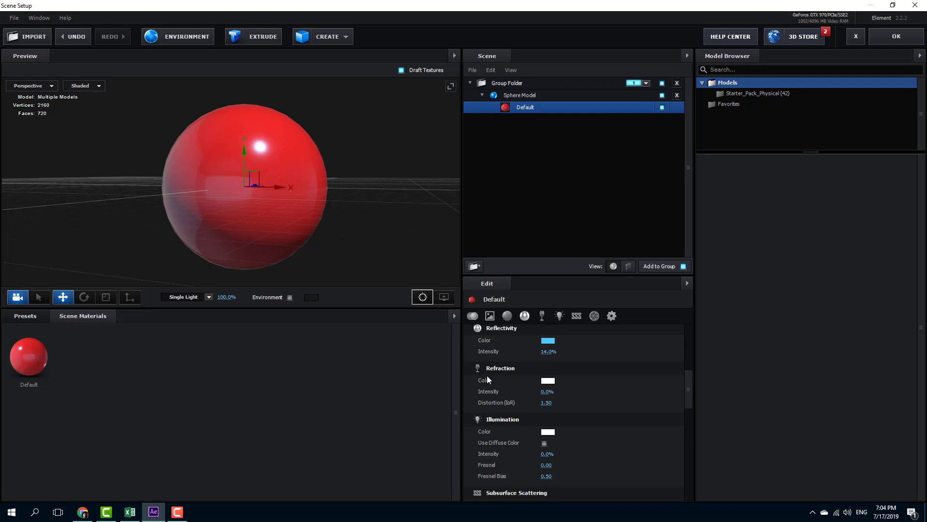
Test several Refraction Intensity values and try, then cancel, a green refraction colour.
drag(547, 391, 569, 395)
drag(402, 207, 387, 224)
mouse_move(554, 393)
mouse_down()
mouse_move(545, 392)
mouse_move(573, 390)
mouse_move(541, 391)
mouse_up()
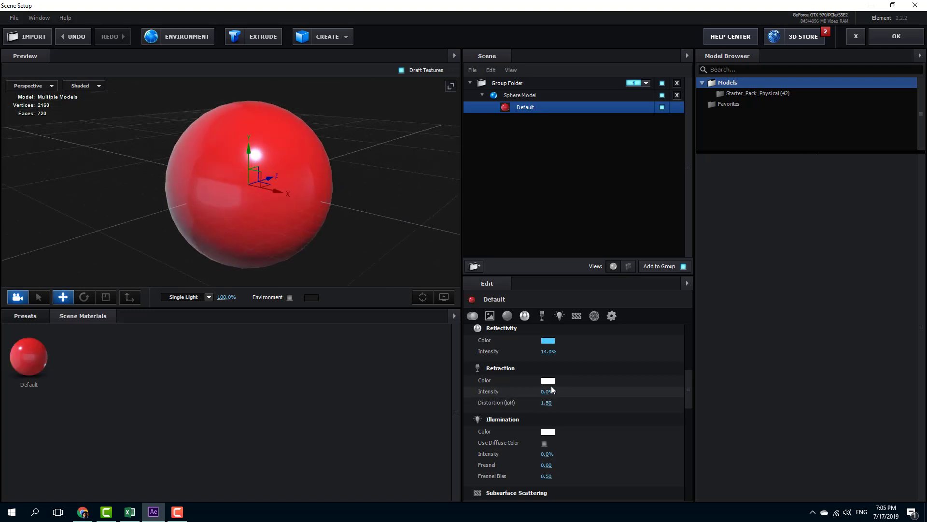
click(548, 380)
click(597, 428)
click(623, 430)
drag(383, 238, 372, 240)
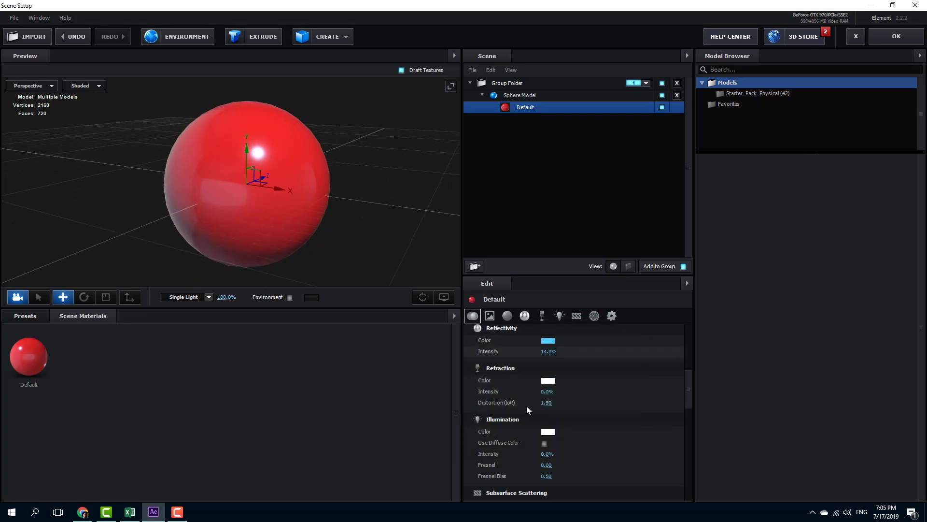
Set the refraction colour to a bright saturated green at 33% intensity.
click(549, 381)
click(597, 419)
mouse_move(585, 394)
mouse_down()
mouse_move(624, 436)
mouse_move(593, 347)
mouse_up()
click(620, 447)
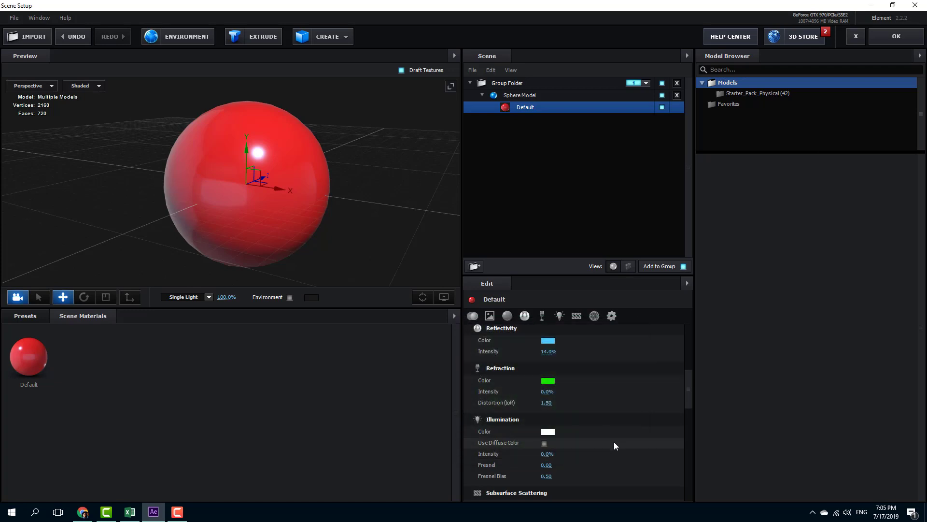
drag(556, 392, 569, 392)
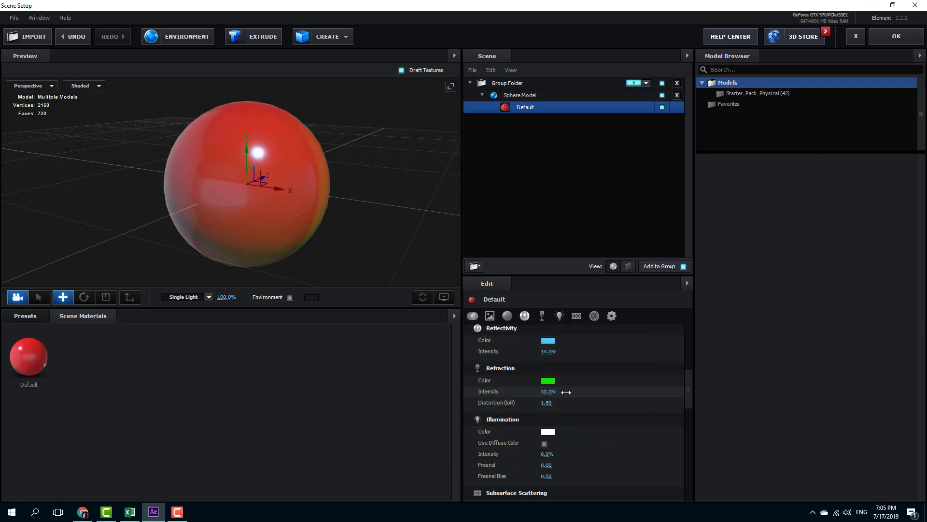
drag(361, 207, 444, 269)
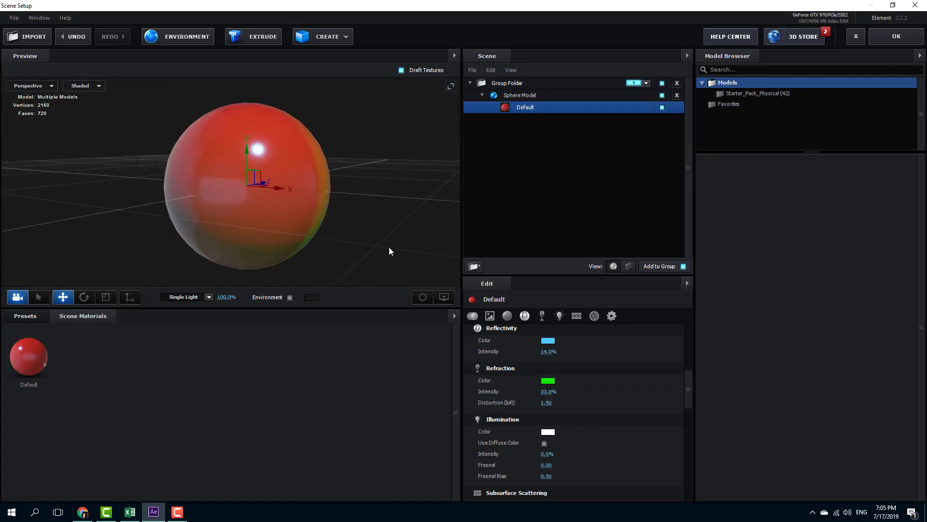
Switch the Refraction Color from green to cyan.
click(548, 380)
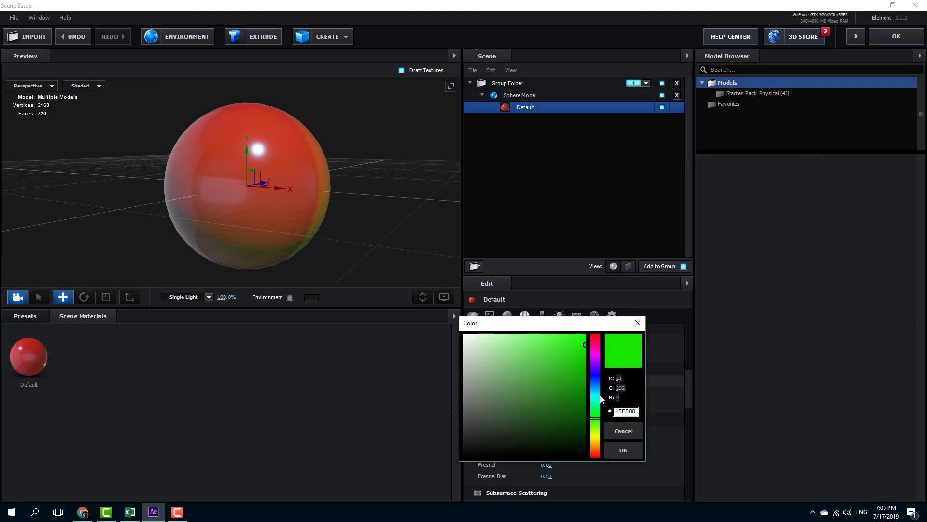
click(596, 395)
drag(574, 390, 581, 349)
click(625, 449)
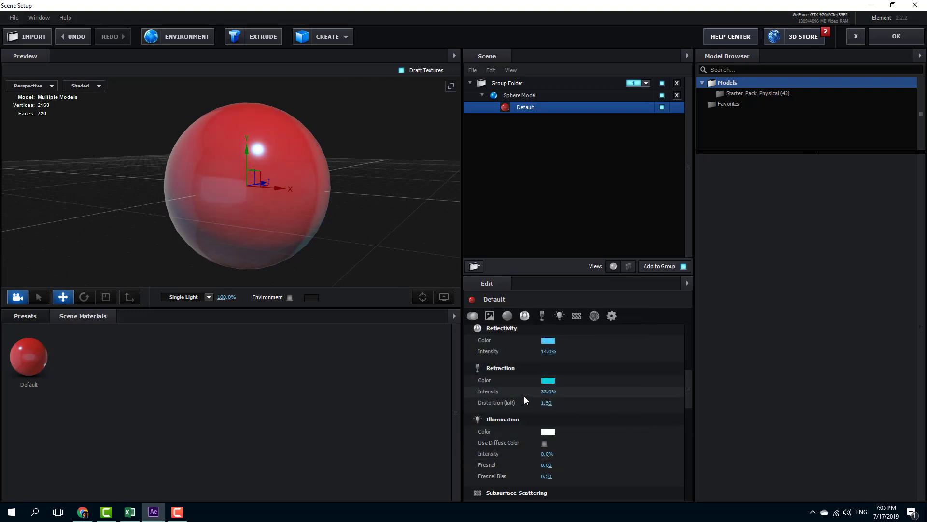
Lower Refraction Intensity to 16% and bring Distortion (IoR) back to 1.00.
mouse_move(549, 393)
mouse_down()
mouse_move(534, 394)
mouse_move(542, 395)
mouse_up()
mouse_move(335, 203)
mouse_down()
mouse_move(259, 204)
mouse_move(421, 224)
mouse_move(333, 198)
mouse_up()
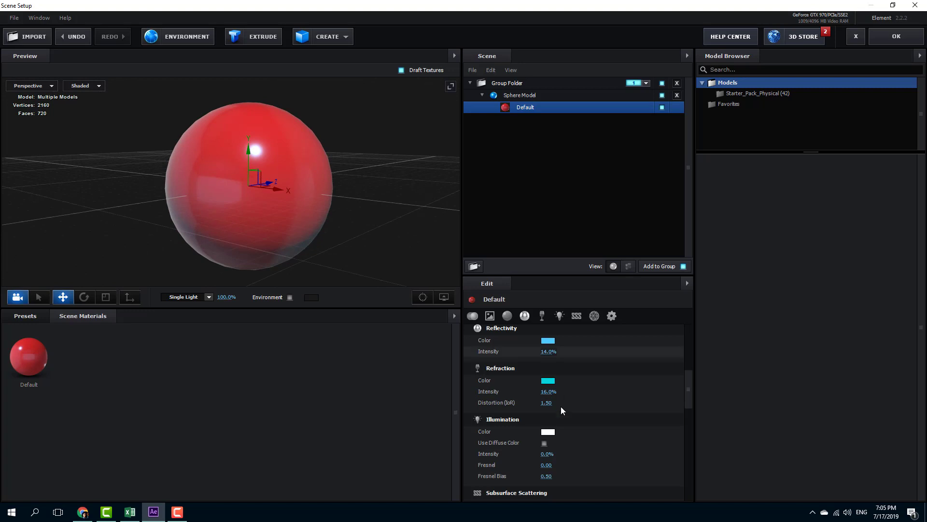
mouse_move(554, 405)
mouse_down()
mouse_move(632, 407)
mouse_move(491, 408)
mouse_move(666, 414)
mouse_up()
drag(452, 409, 664, 404)
drag(410, 203, 291, 211)
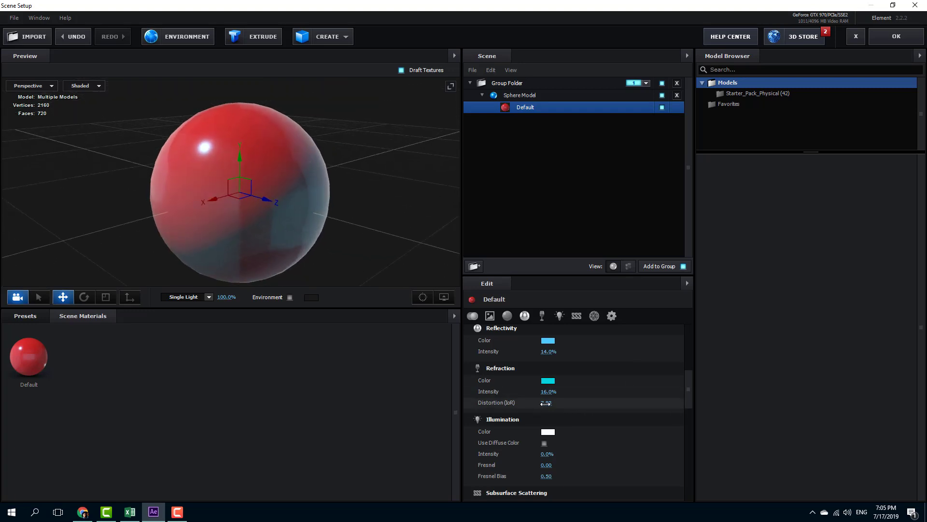
mouse_move(401, 399)
mouse_down()
mouse_move(312, 398)
mouse_move(502, 418)
mouse_move(459, 404)
mouse_move(349, 399)
mouse_up()
drag(320, 255, 424, 246)
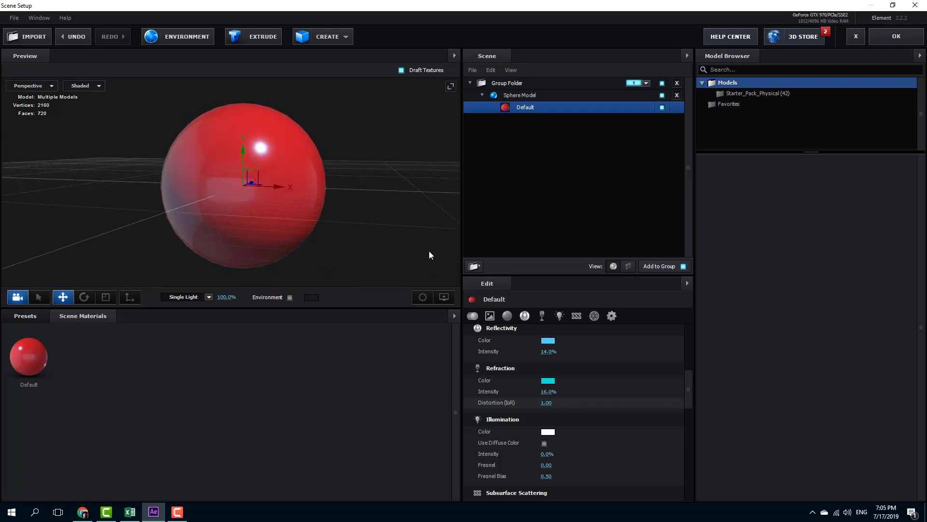
scroll(688, 394, down, 2)
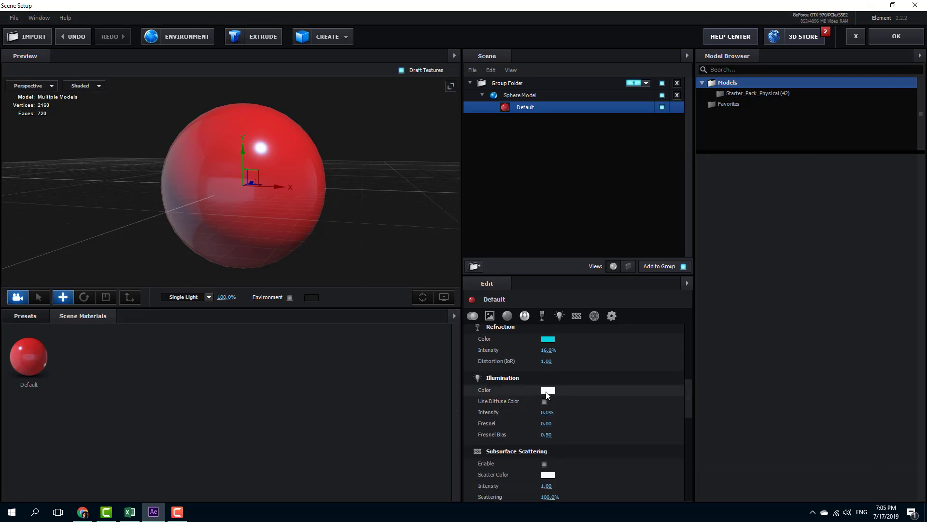
click(548, 390)
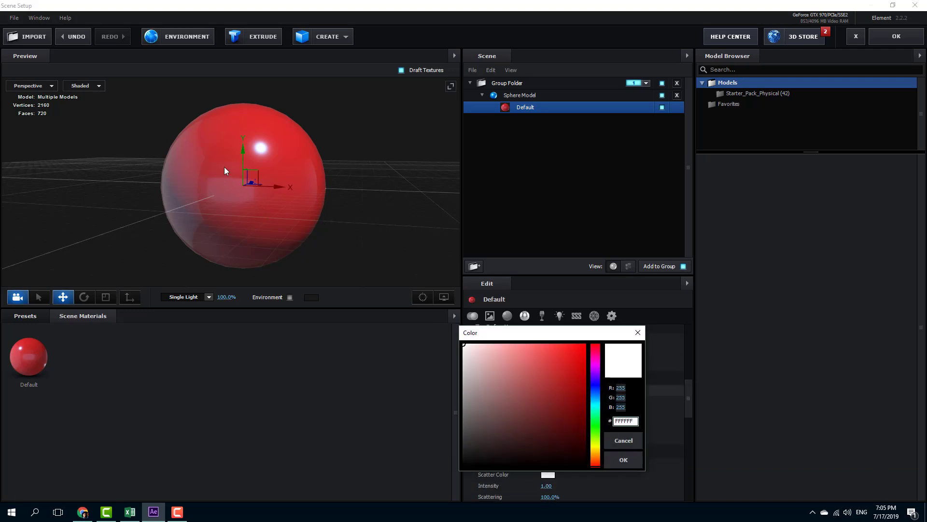
click(595, 457)
click(585, 361)
drag(586, 354, 597, 344)
click(622, 460)
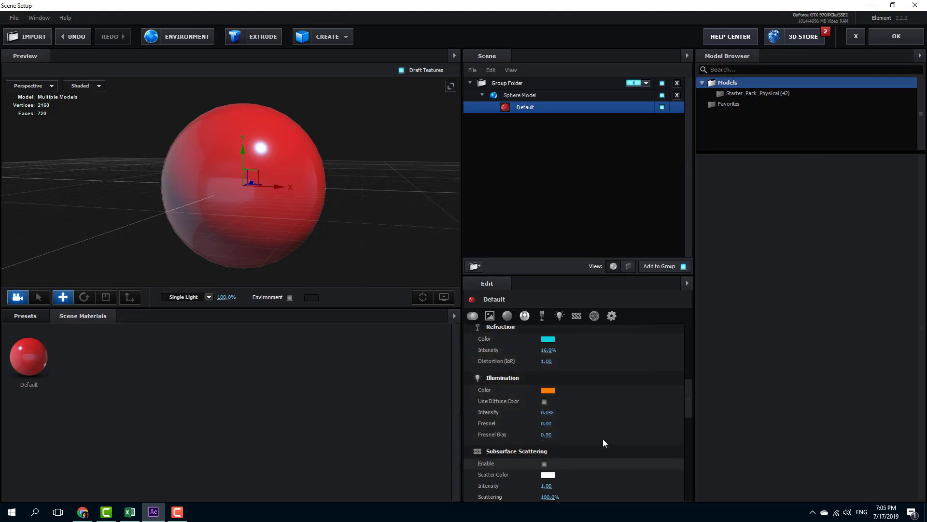
drag(549, 412, 561, 413)
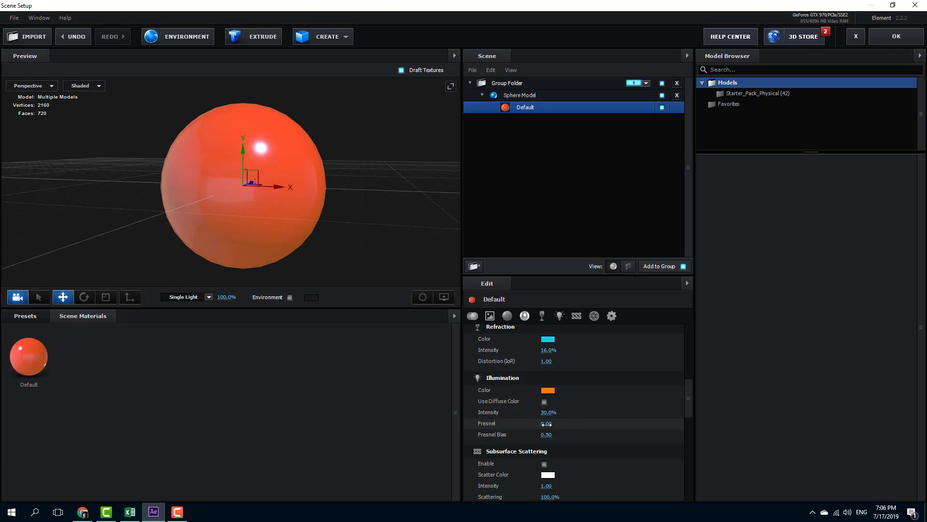
mouse_move(546, 424)
mouse_down()
mouse_move(602, 426)
mouse_move(533, 429)
mouse_up()
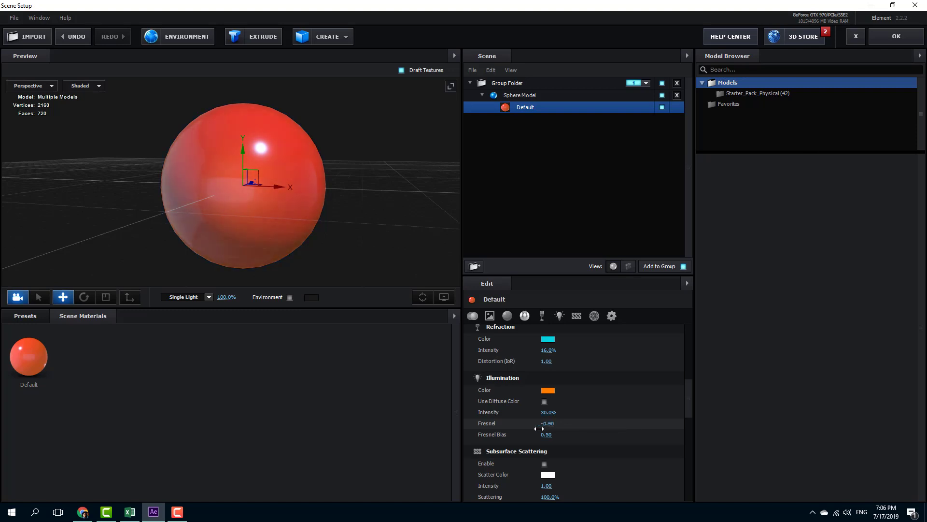
drag(365, 254, 335, 246)
drag(545, 436, 579, 438)
drag(406, 240, 366, 202)
drag(414, 242, 269, 138)
scroll(341, 192, down, 3)
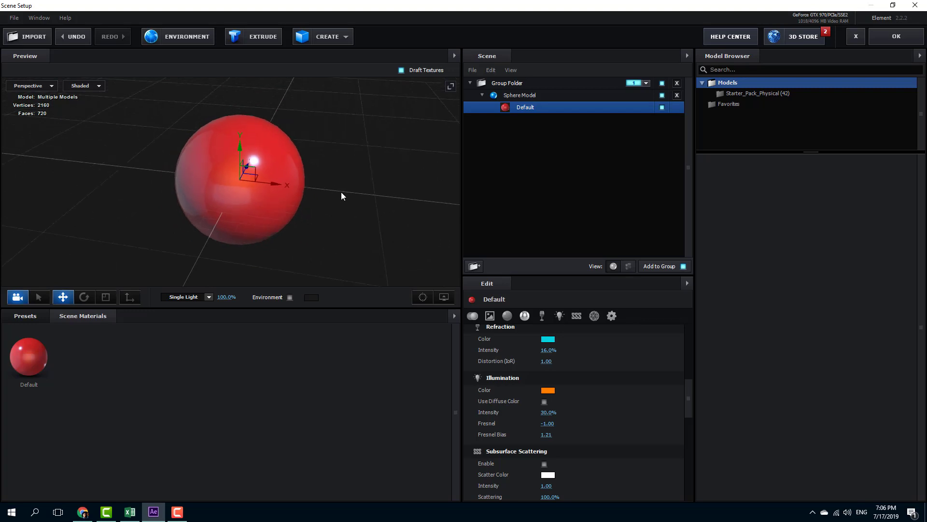
scroll(341, 192, up, 5)
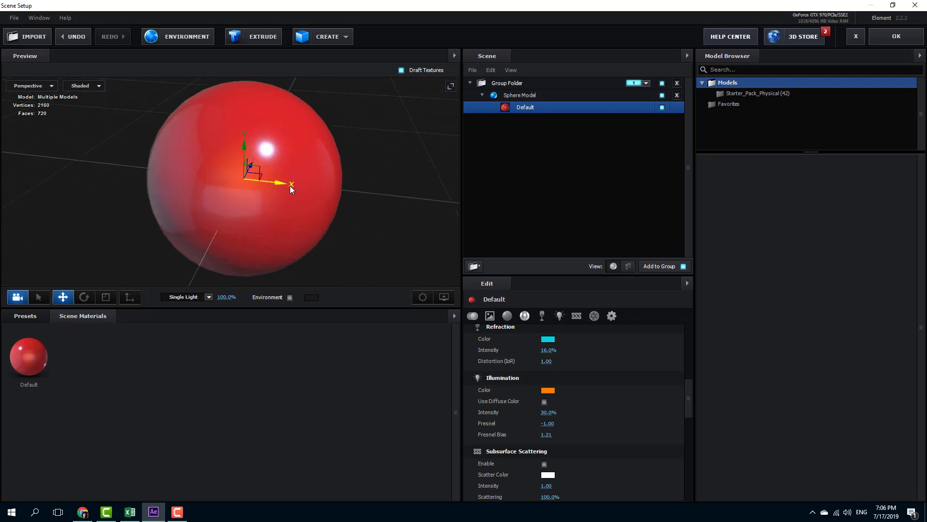
scroll(289, 187, down, 4)
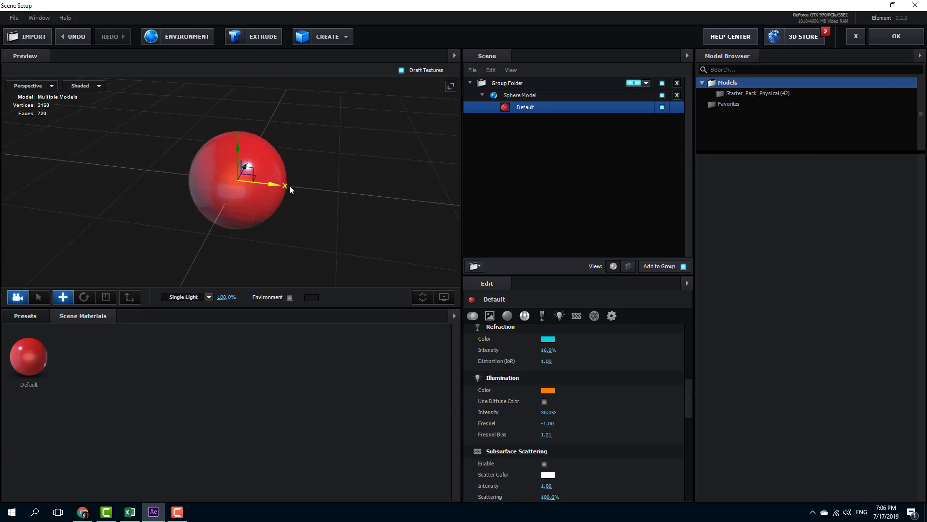
scroll(290, 186, up, 4)
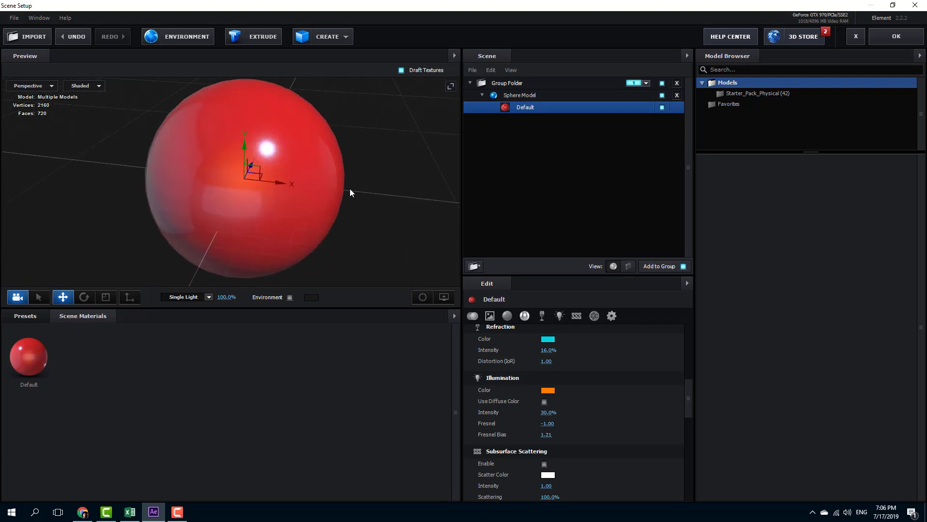
Save the Default material with Save as Material Preset under the name 'Complex Material'.
right_click(508, 107)
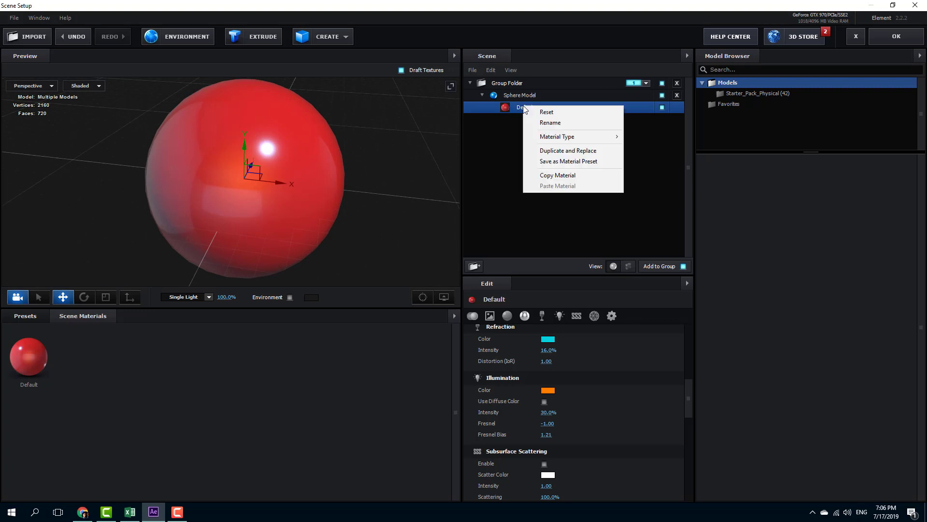
click(569, 161)
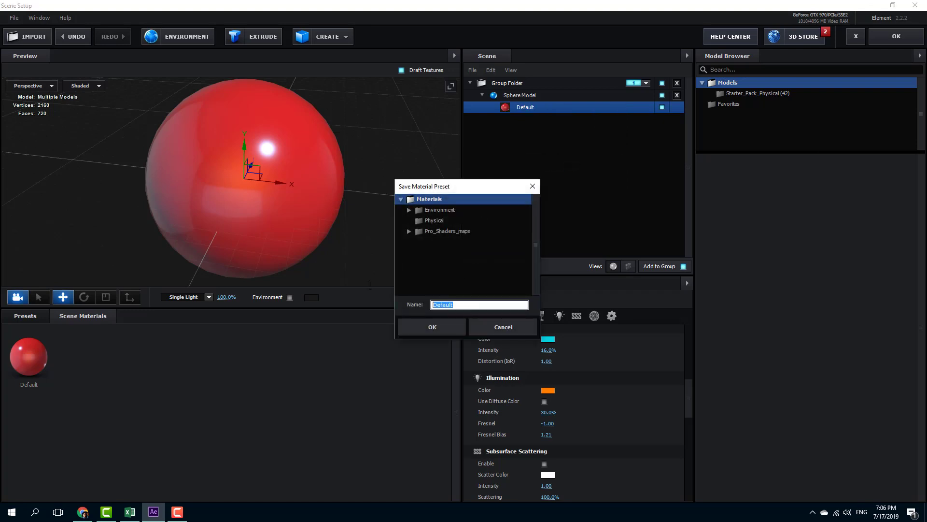
text(Complex Material)
click(433, 327)
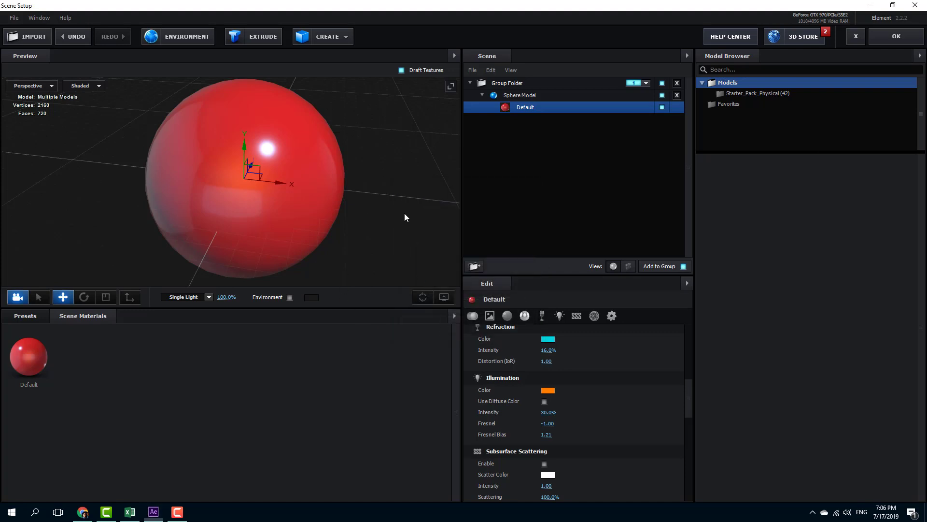
scroll(403, 213, down, 2)
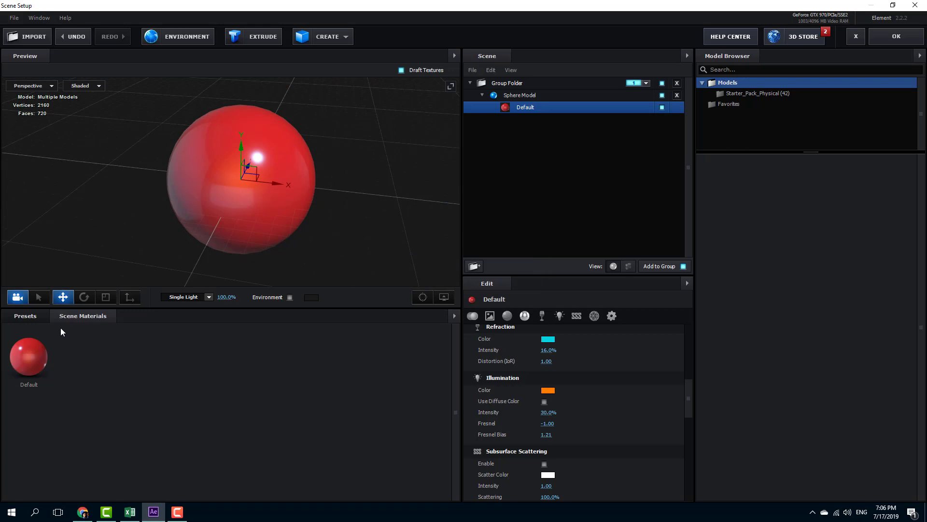
Browse the Physical and Pro_Shaders preset folders, then show Complex Material and Default in Materials.
click(40, 317)
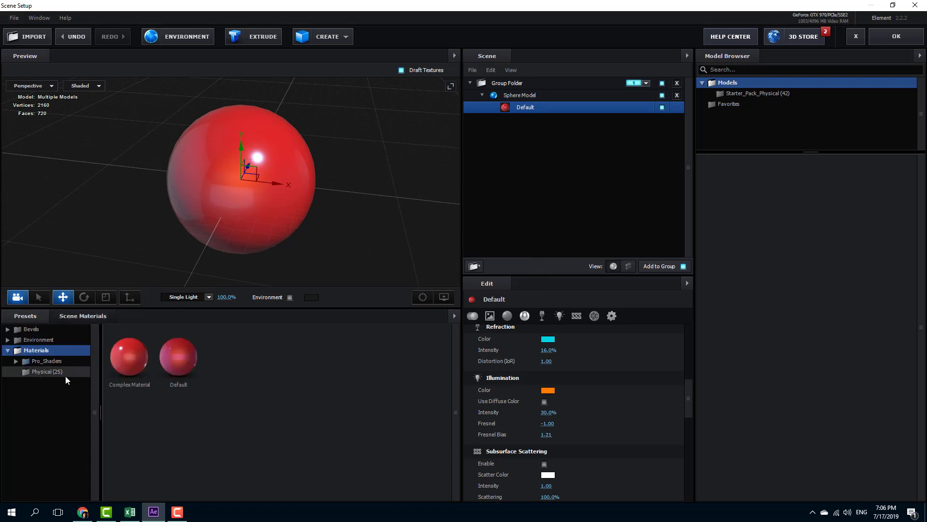
click(48, 371)
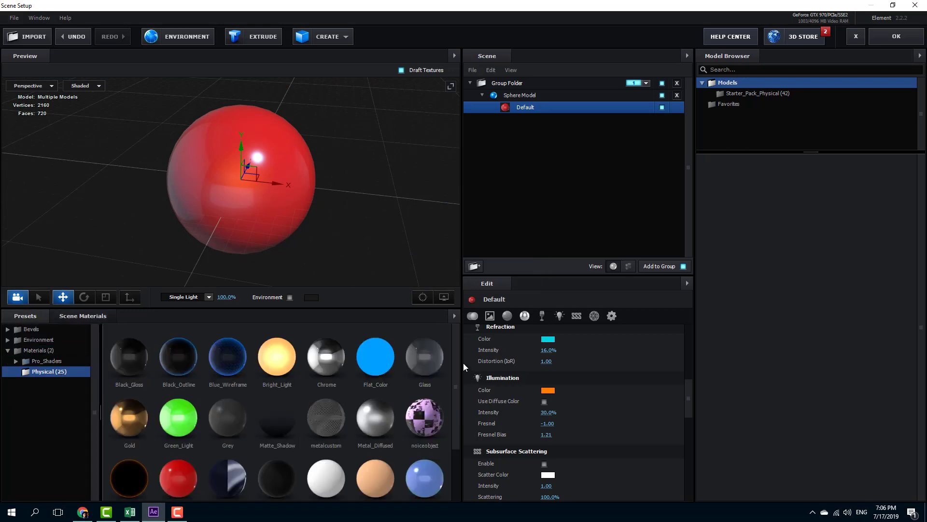
drag(460, 352, 451, 430)
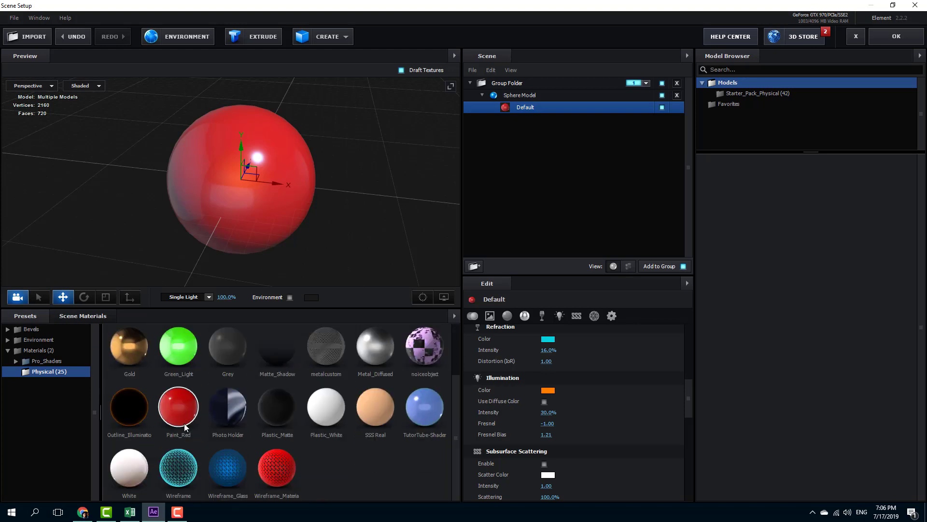
click(55, 360)
click(57, 351)
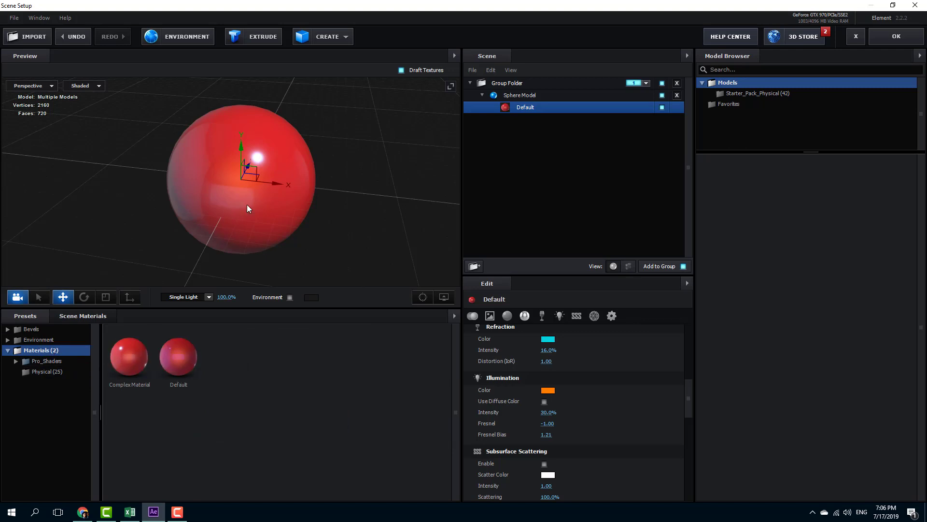
Delete the sphere and add the paint_can starter-pack model to the scene.
key(Delete)
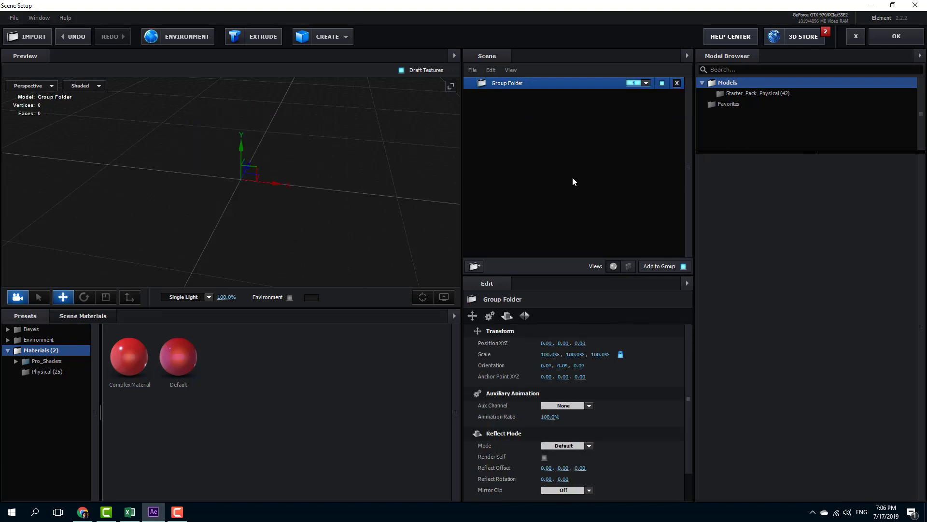
click(760, 96)
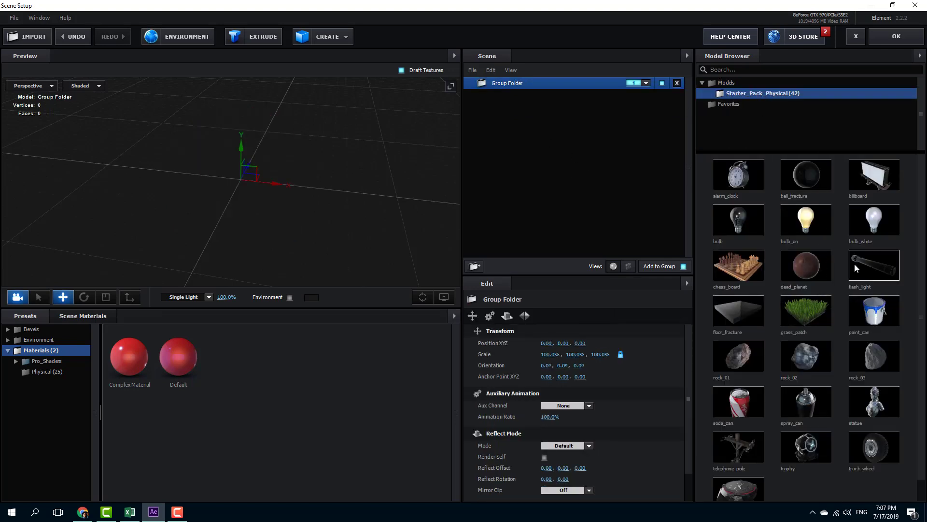
scroll(853, 263, down, 1)
mouse_move(888, 292)
mouse_down()
mouse_move(460, 269)
mouse_move(354, 237)
mouse_up()
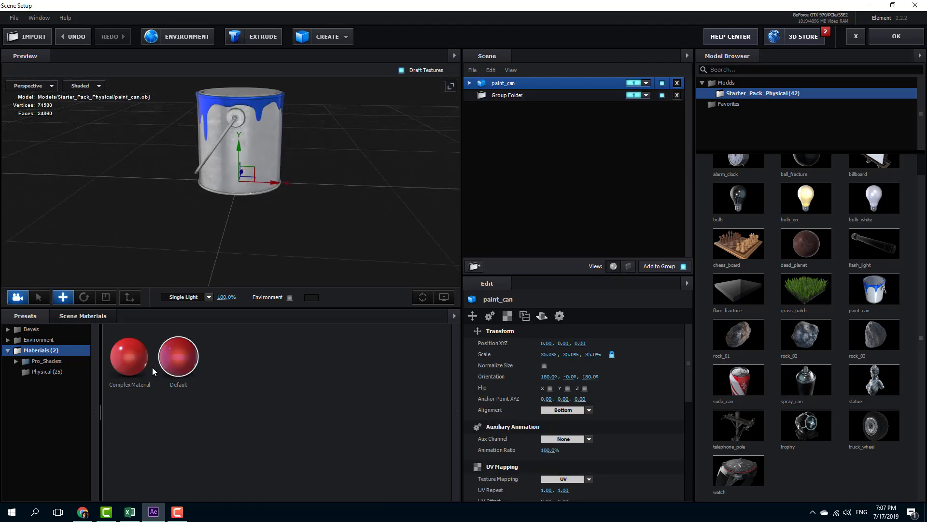
Coat the paint can and its lid in Complex Material, and give the blue drips Default.
drag(212, 239, 242, 176)
mouse_move(344, 124)
mouse_down()
mouse_move(329, 187)
mouse_move(297, 182)
mouse_up()
scroll(320, 209, up, 6)
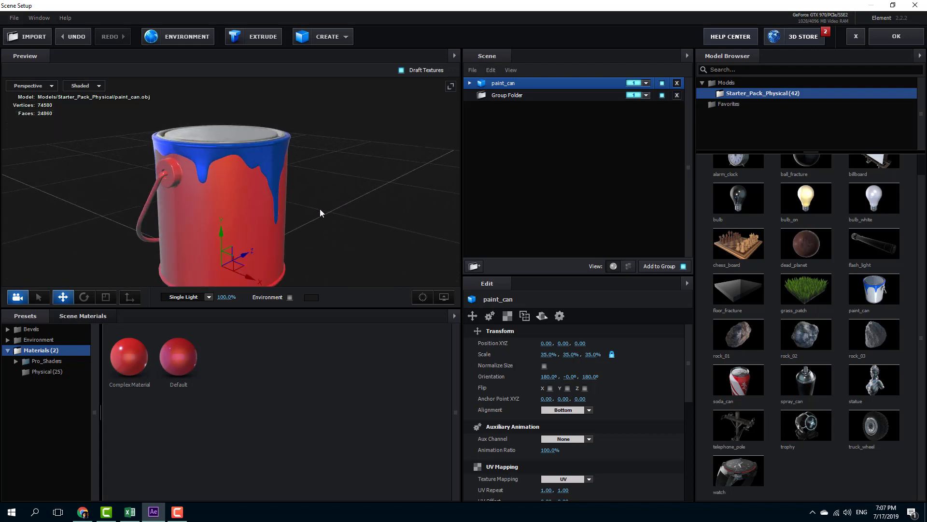
drag(168, 353, 257, 188)
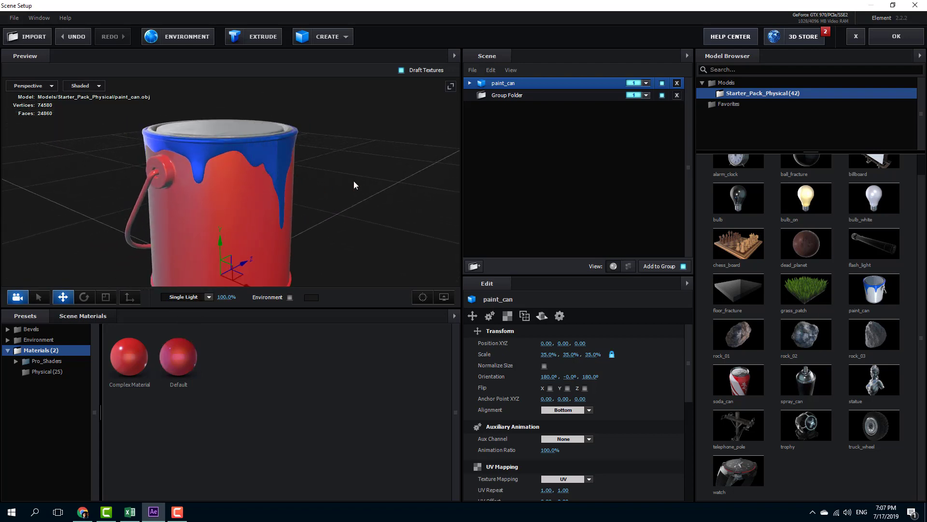
mouse_move(344, 207)
mouse_down()
mouse_move(319, 179)
mouse_move(371, 161)
mouse_move(414, 201)
mouse_move(350, 253)
mouse_up()
drag(138, 347, 256, 136)
mouse_move(342, 171)
mouse_down()
mouse_move(343, 222)
mouse_move(354, 200)
mouse_move(311, 200)
mouse_move(321, 121)
mouse_move(224, 146)
mouse_move(332, 146)
mouse_move(245, 169)
mouse_move(307, 208)
mouse_move(202, 201)
mouse_move(256, 185)
mouse_up()
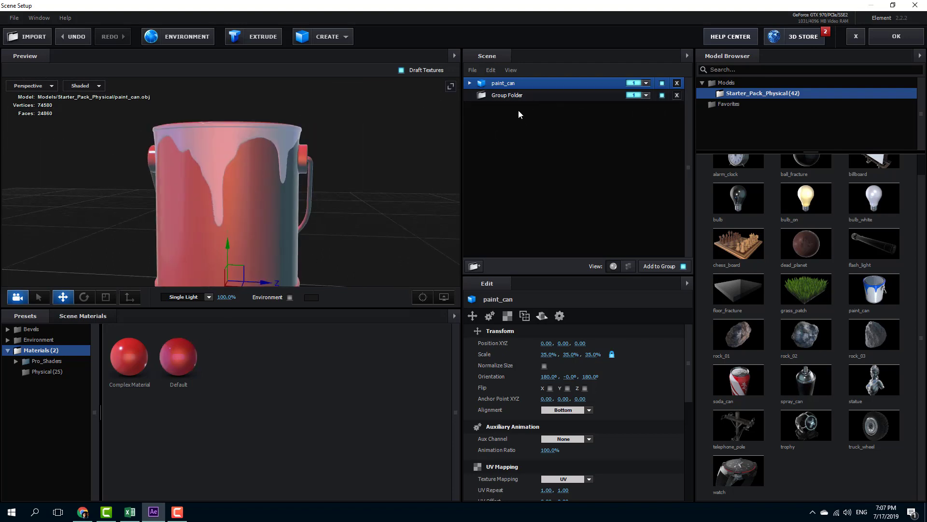
Delete the paint can and its empty group folder, then add the alarm_clock model.
key(Delete)
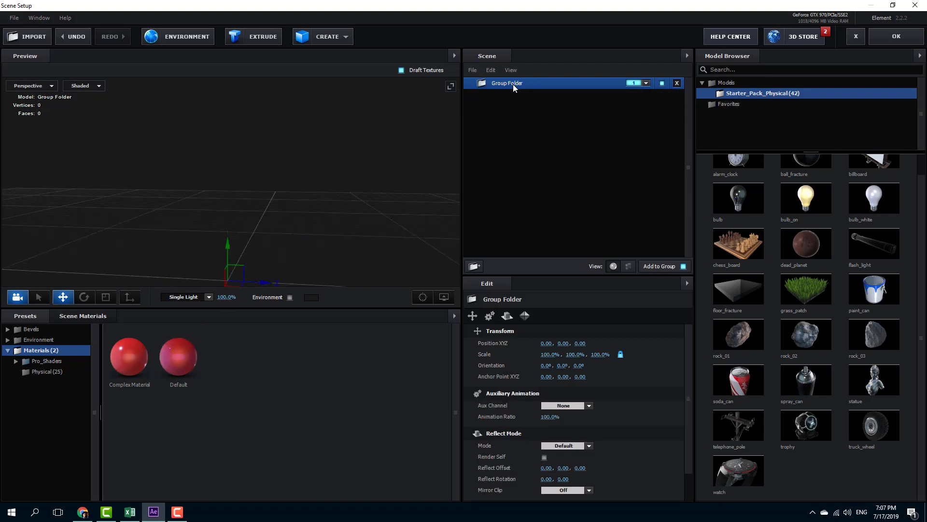
key(Delete)
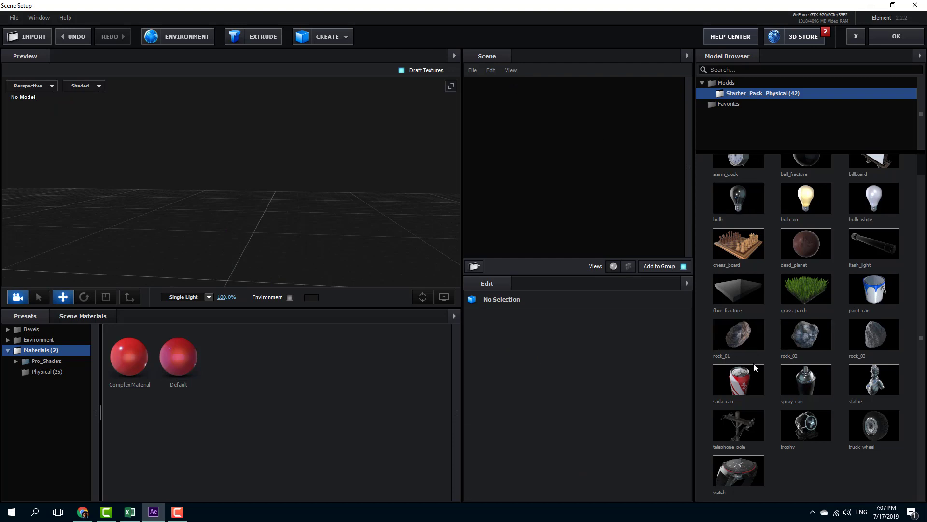
scroll(747, 454, up, 1)
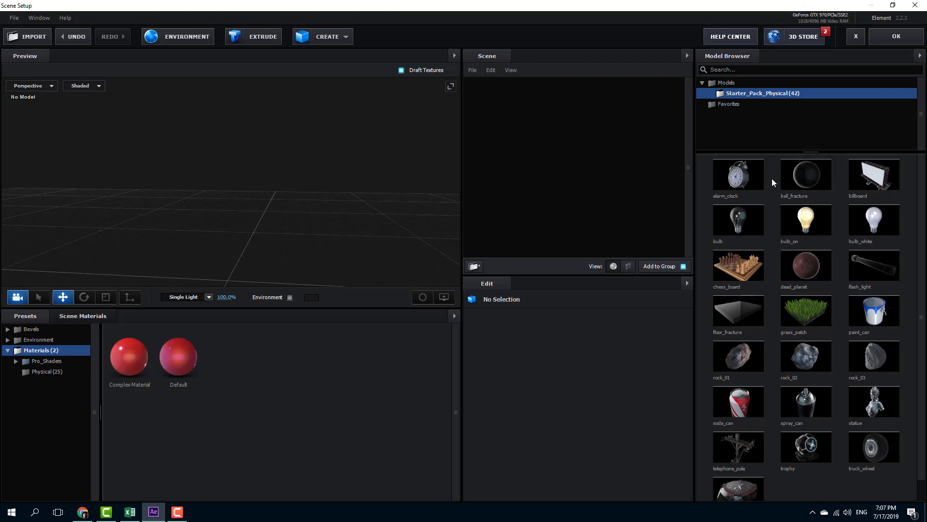
drag(746, 176, 406, 202)
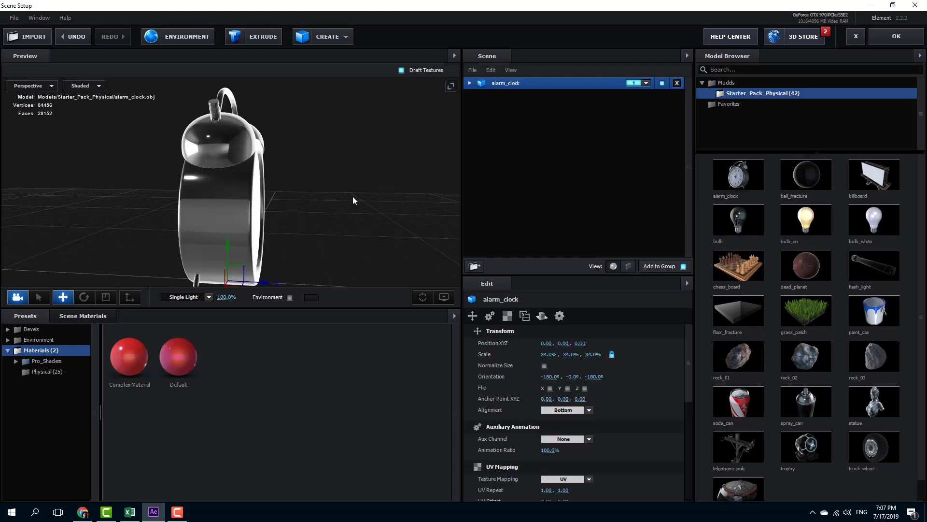
Apply Complex Material to the alarm clock's body and orbit around the red clock.
drag(278, 201, 439, 190)
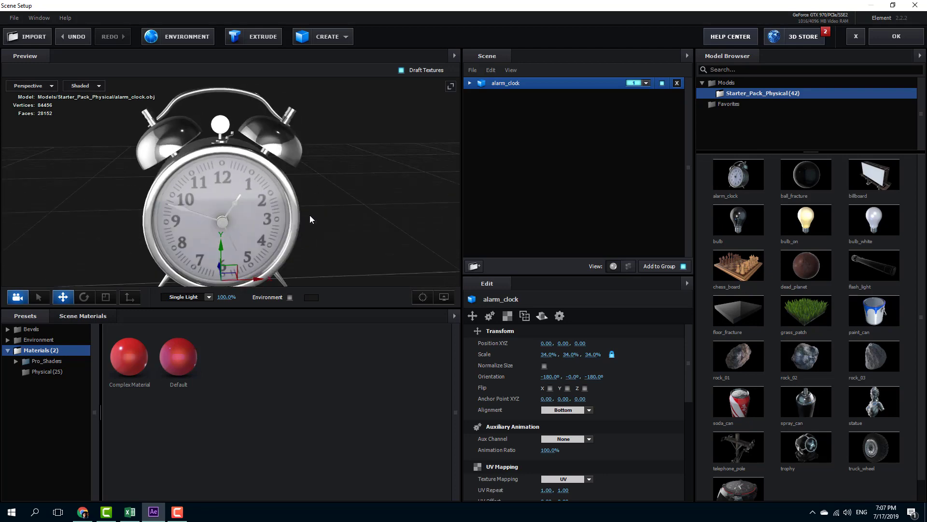
drag(282, 201, 329, 203)
drag(129, 357, 271, 201)
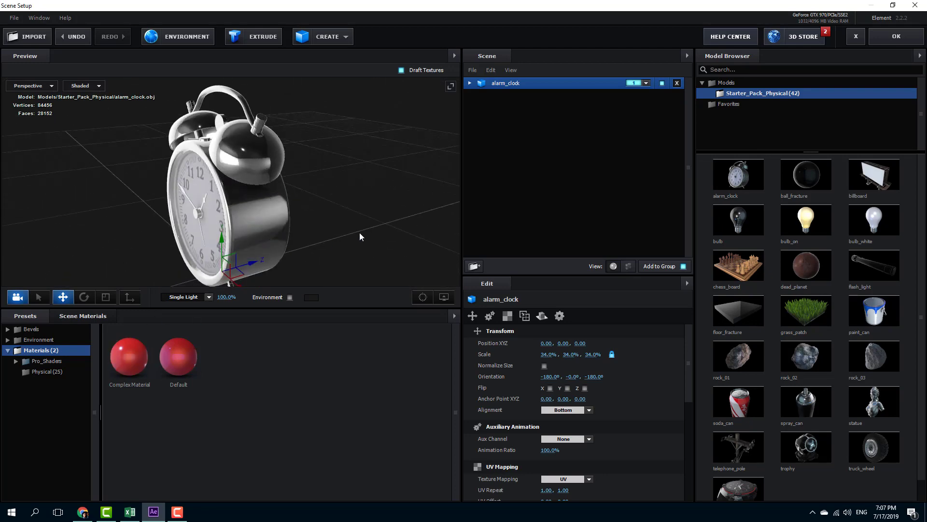
drag(353, 235, 378, 207)
scroll(306, 201, up, 3)
scroll(333, 202, down, 3)
scroll(379, 208, down, 2)
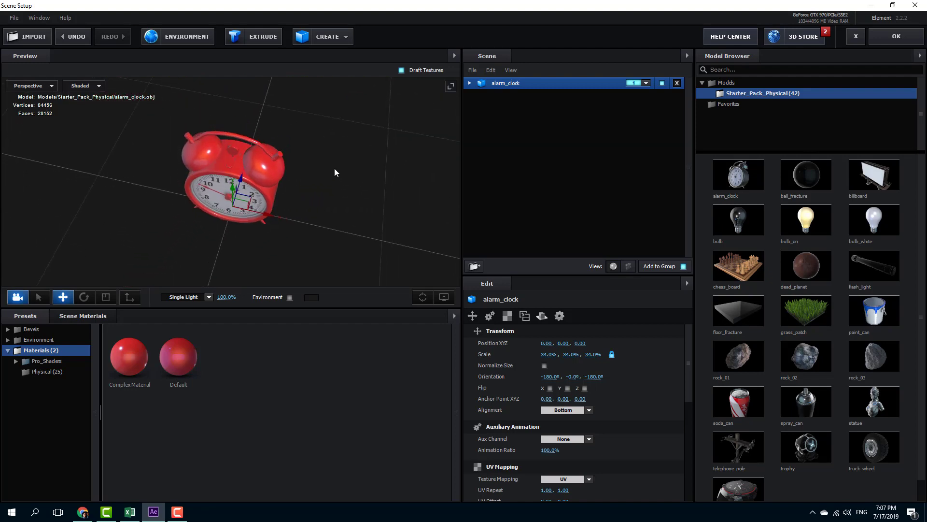